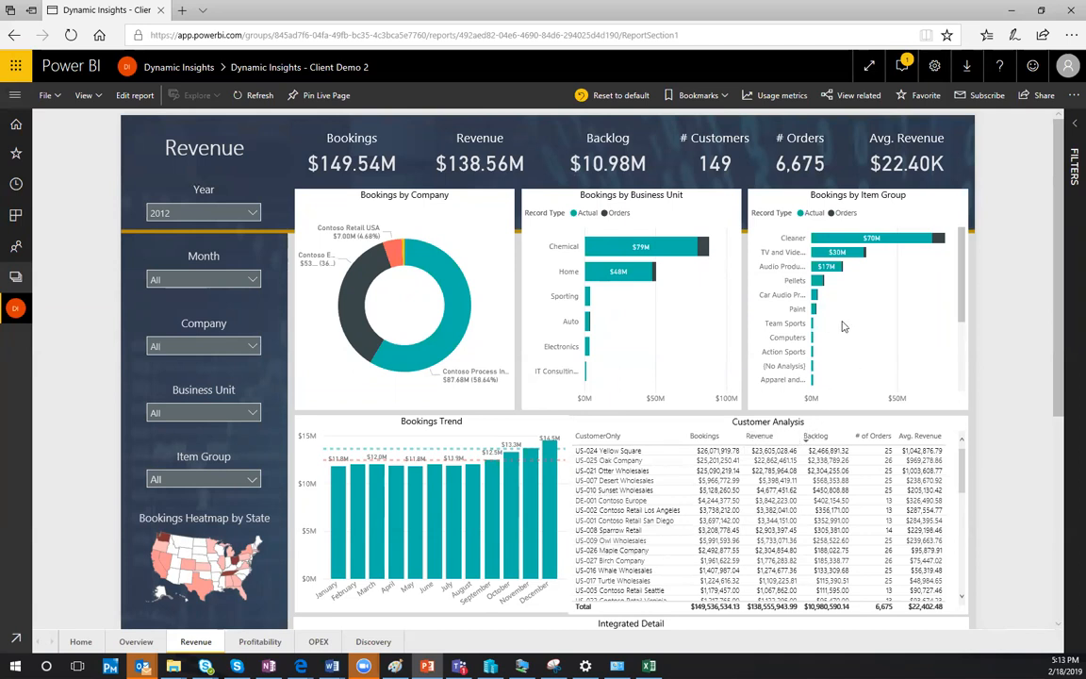
- Filter the Revenue page by the Cleaner item group and bring up the Integrated Detail table
{"action": "left_click", "coordinate": [839, 242]}
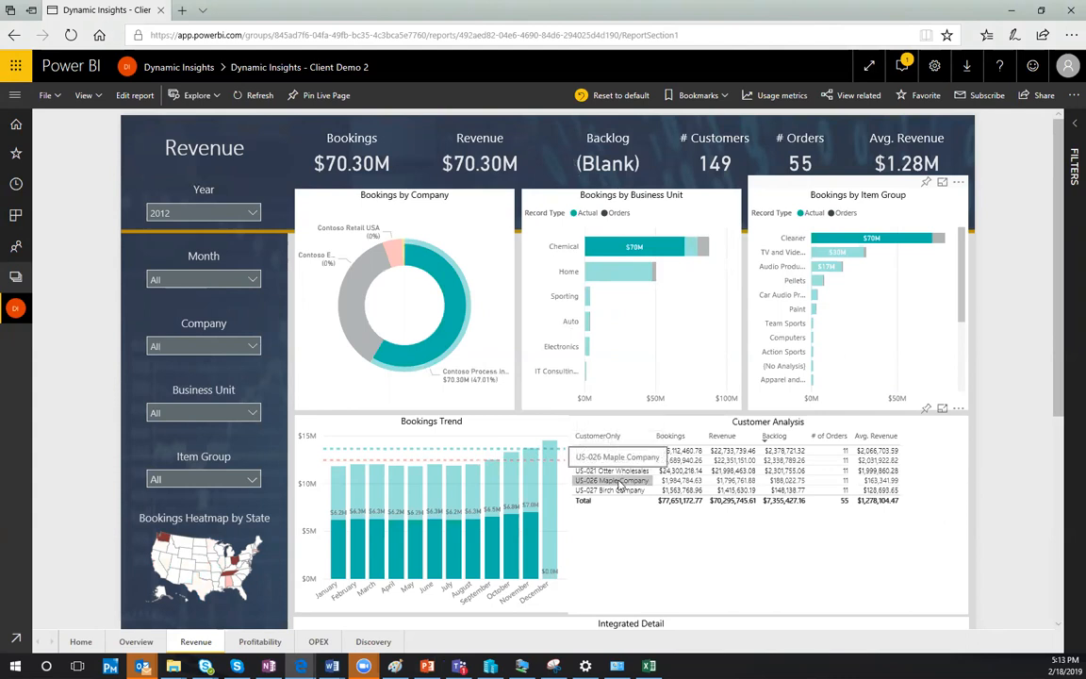
{"action": "left_click_drag", "start_coordinate": [1055, 401], "coordinate": [1060, 510]}
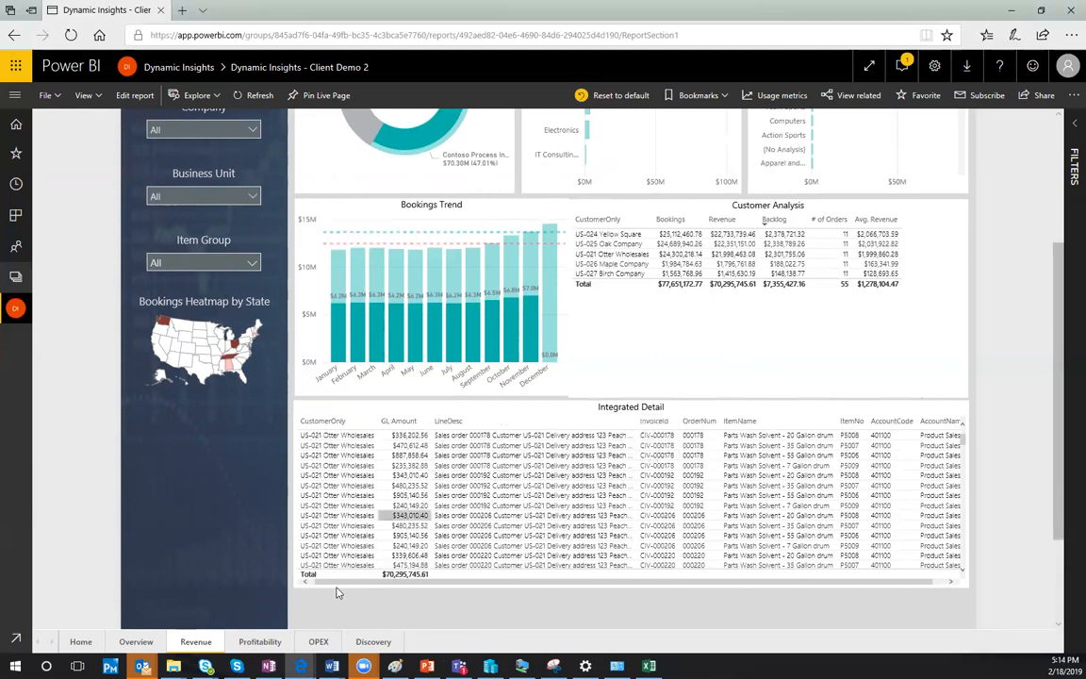
- Open the OPEX page and filter its visuals by the Sales & Marketing department, checking the OPEX trend
{"action": "left_click", "coordinate": [319, 642]}
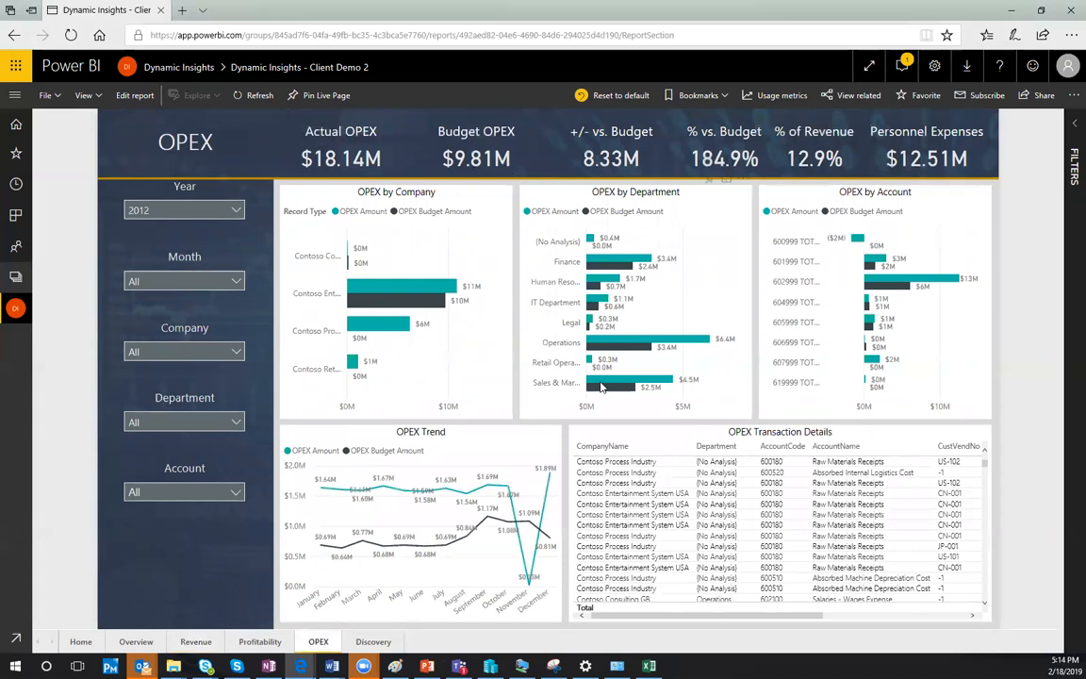
{"action": "left_click", "coordinate": [594, 386]}
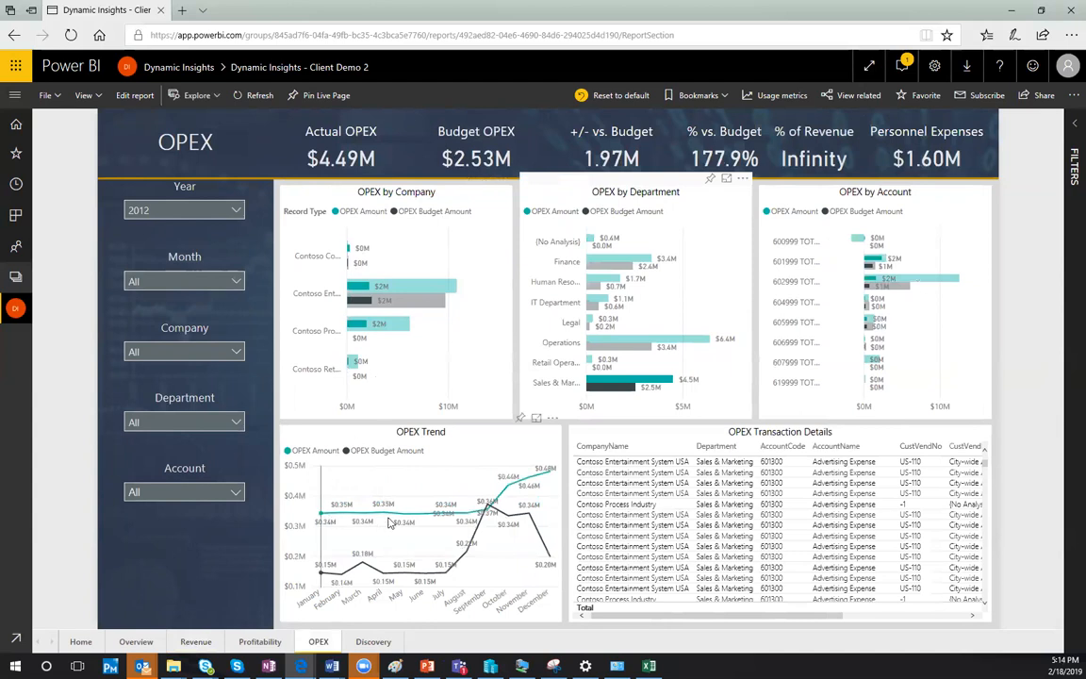
{"action": "mouse_move", "coordinate": [477, 521]}
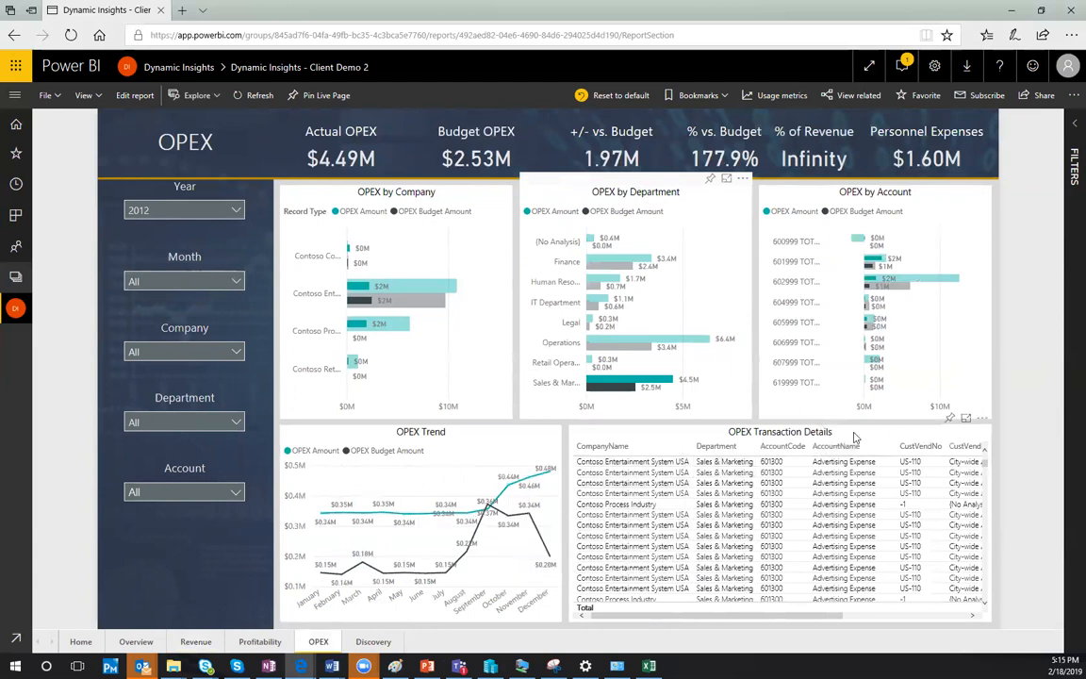
- Show the OPEX Transaction Details table in focus mode to review its entries, and return to the report
{"action": "left_click", "coordinate": [965, 417]}
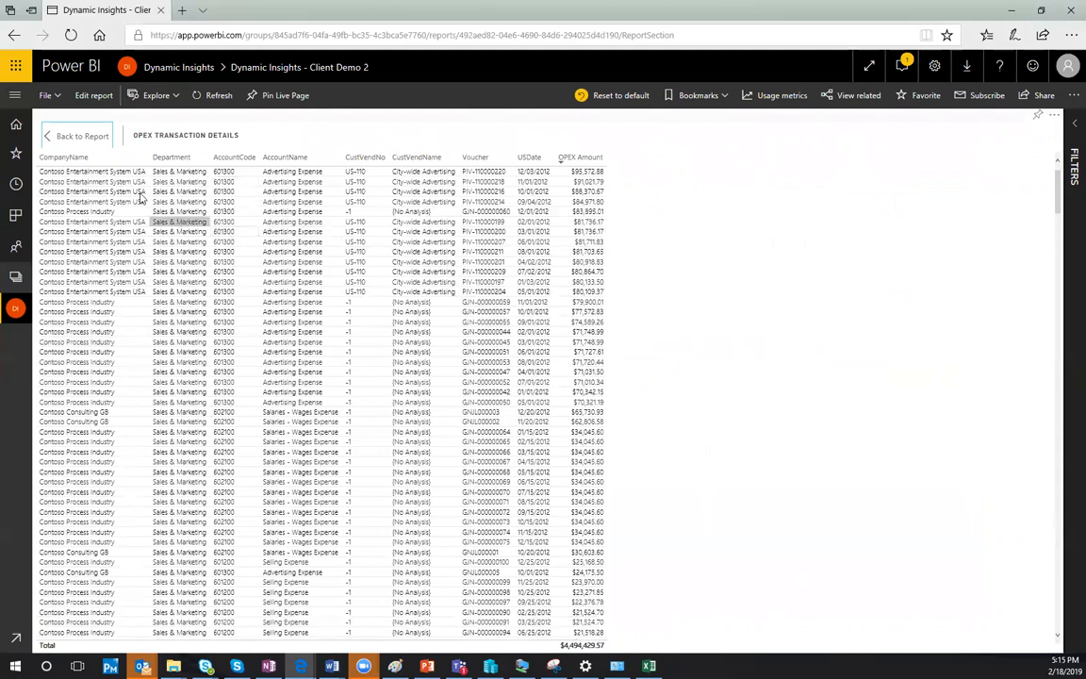
{"action": "left_click", "coordinate": [94, 140]}
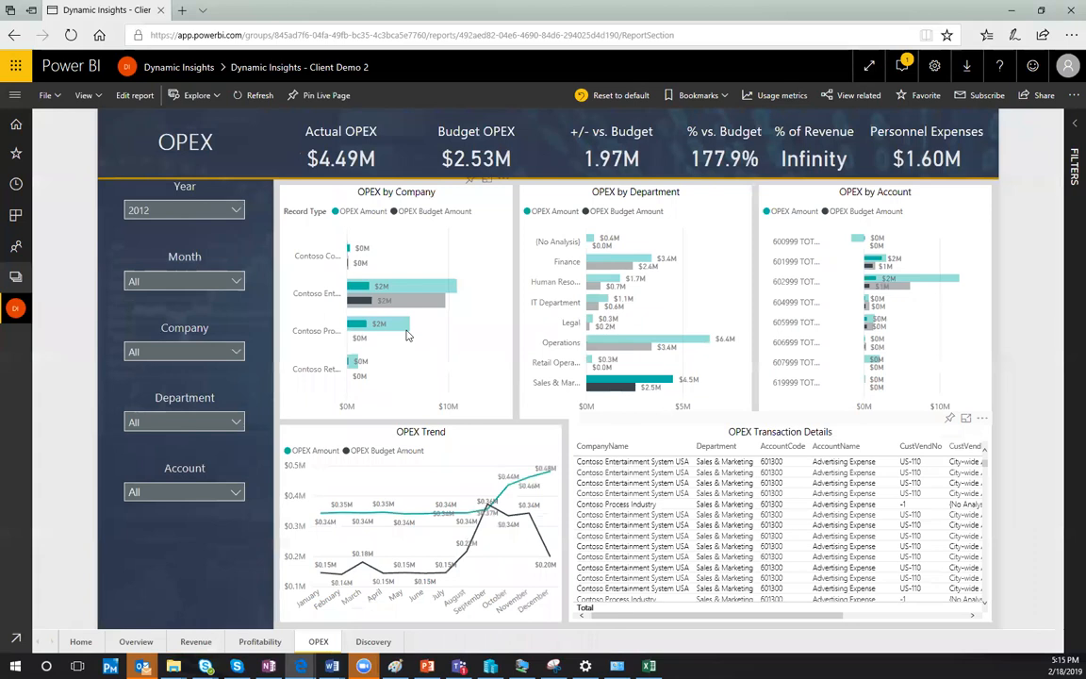
{"action": "mouse_move", "coordinate": [407, 335]}
- Switch to the Profit Loss Actual vs Budget workbook in Excel and review its account rows and the actual, budget and variance columns
{"action": "mouse_move", "coordinate": [648, 667]}
{"action": "left_click", "coordinate": [632, 629]}
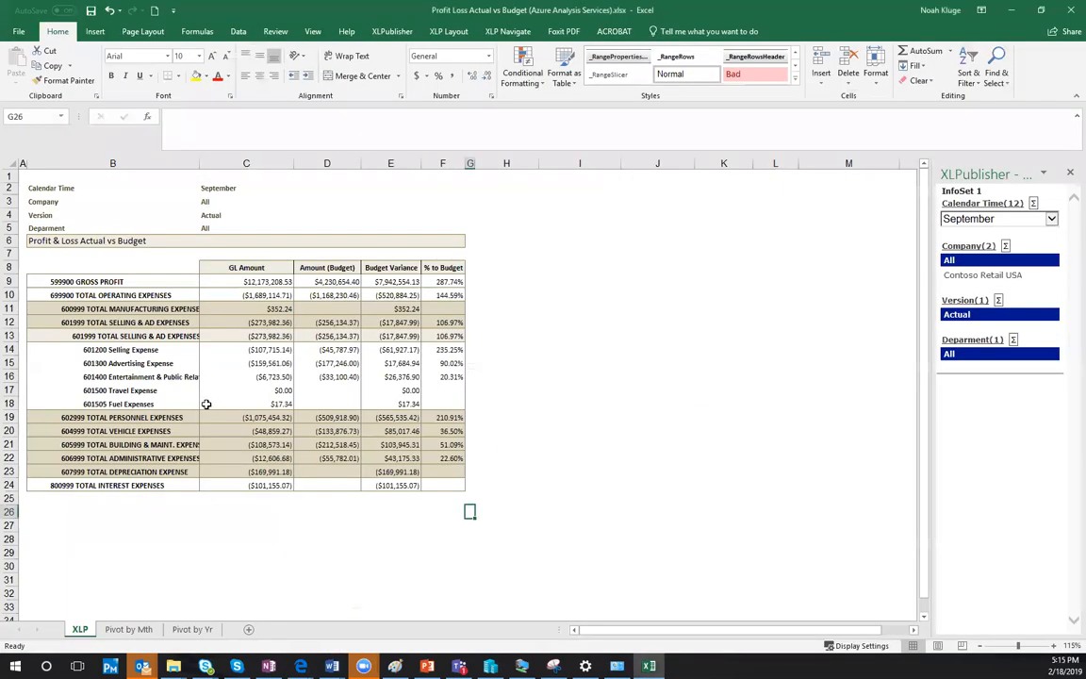
{"action": "left_click", "coordinate": [160, 379]}
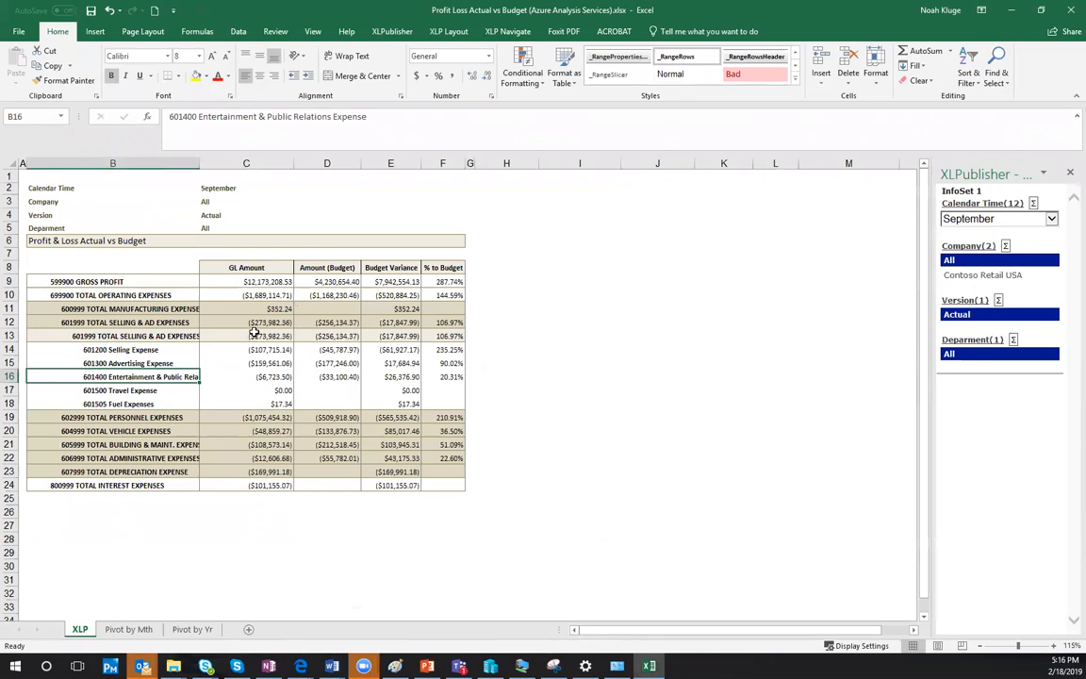
{"action": "left_click_drag", "start_coordinate": [129, 283], "coordinate": [134, 462]}
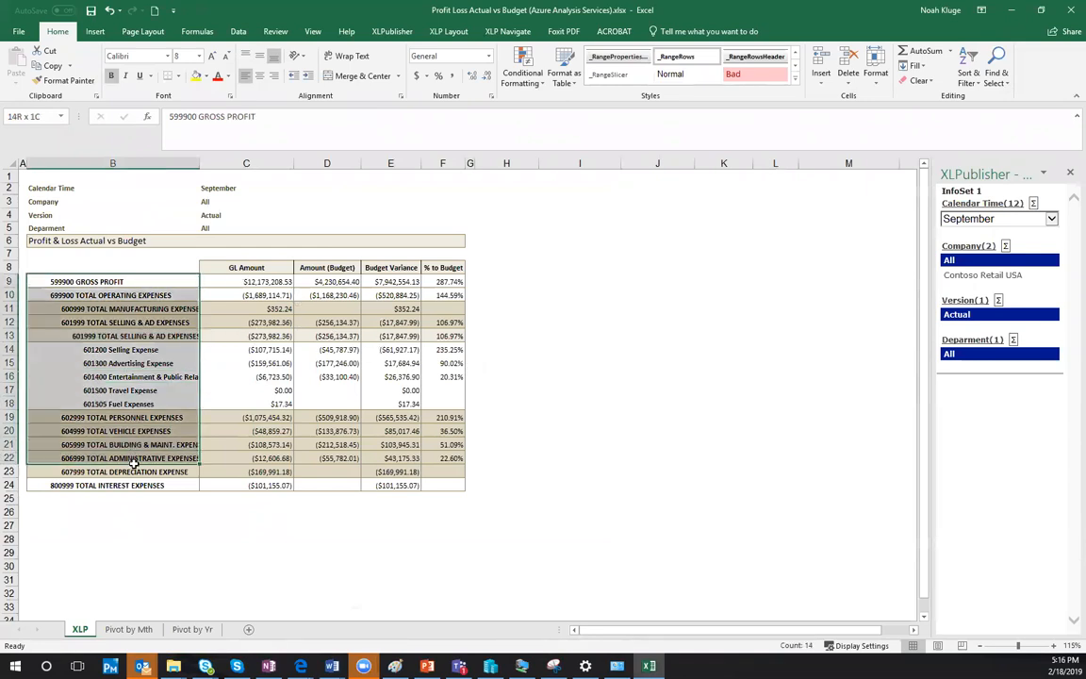
{"action": "left_click_drag", "start_coordinate": [226, 267], "coordinate": [429, 268]}
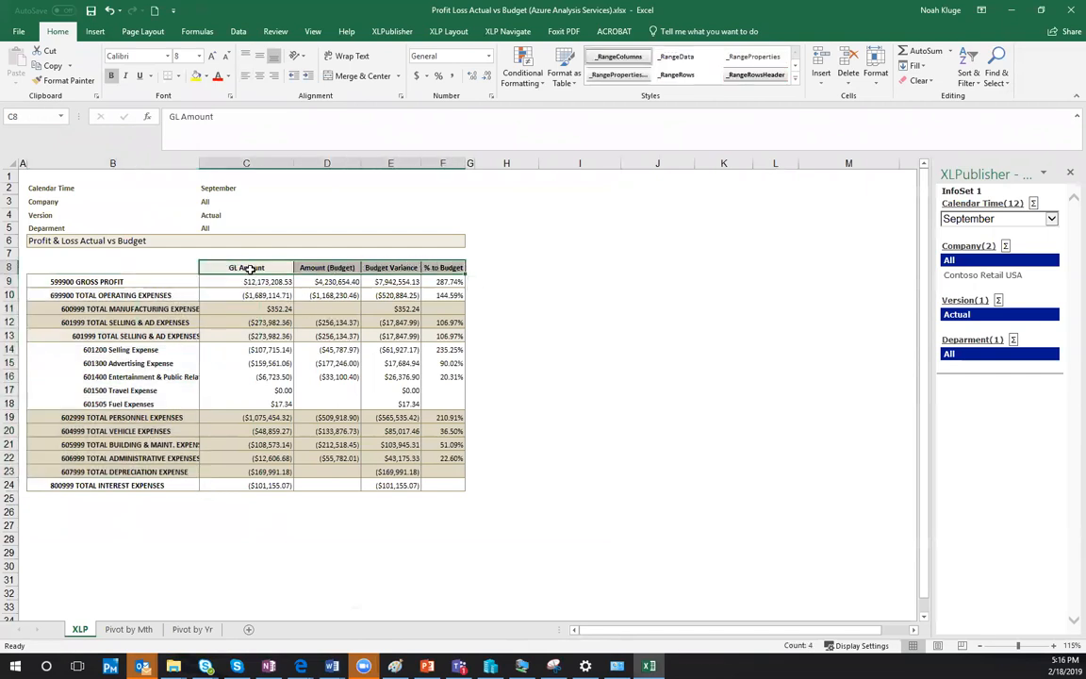
{"action": "left_click_drag", "start_coordinate": [400, 267], "coordinate": [441, 268]}
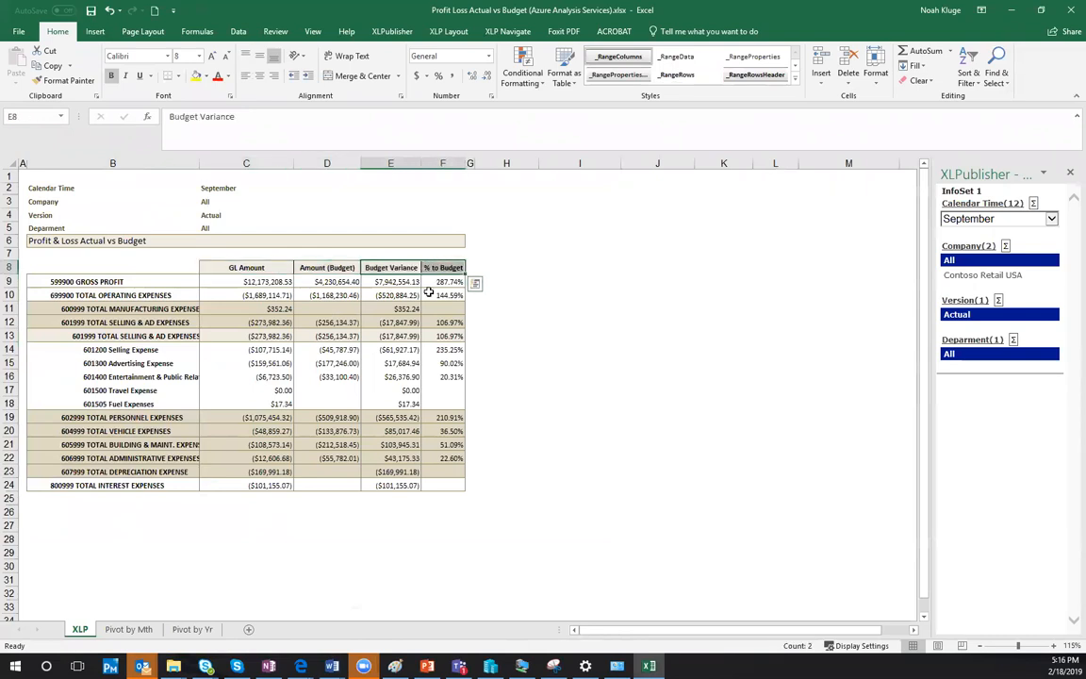
- Set the report's Calendar Time to October and expand the 599900 GROSS PROFIT account to its revenue and cost of goods sold details
{"action": "left_click", "coordinate": [1006, 230]}
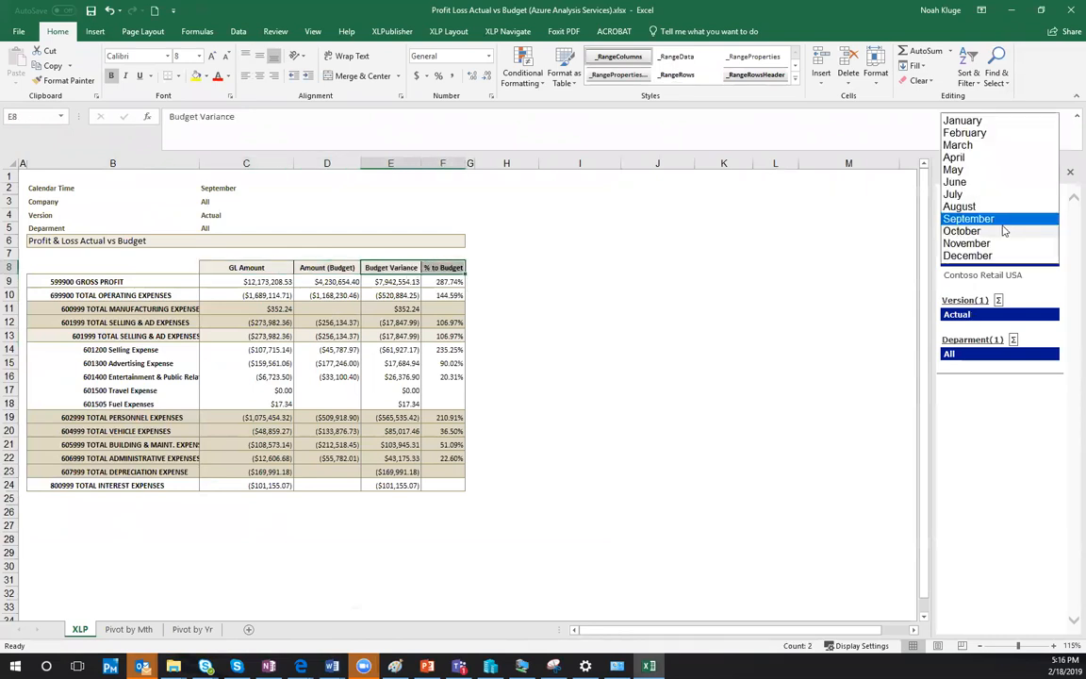
{"action": "left_click", "coordinate": [968, 218]}
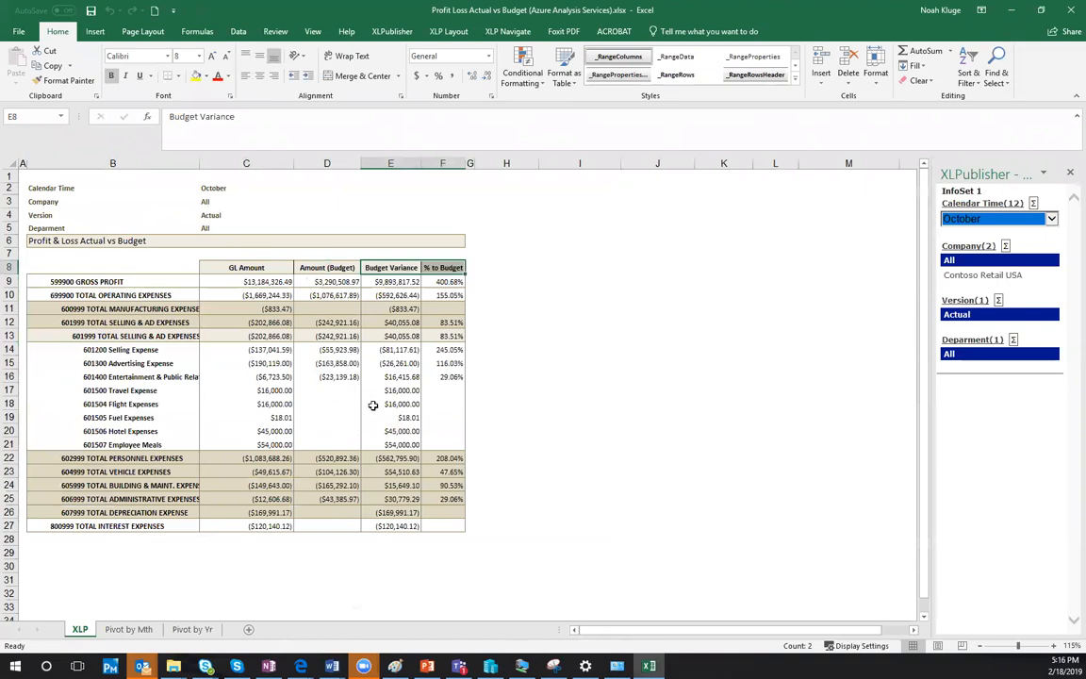
{"action": "double_click", "coordinate": [102, 281]}
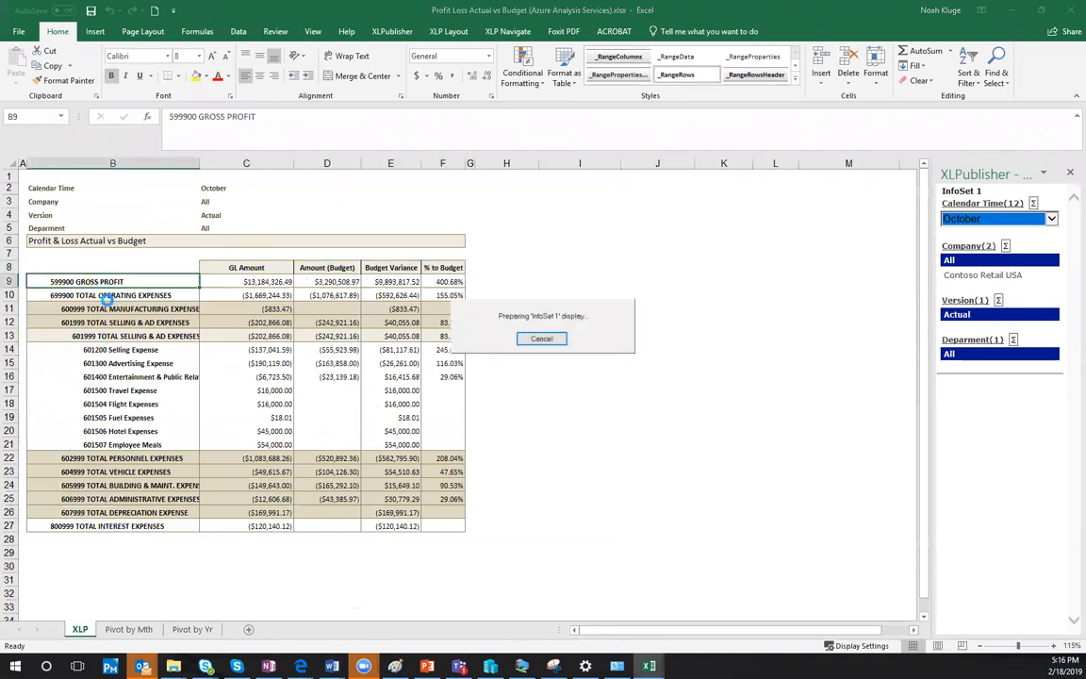
{"action": "left_click", "coordinate": [109, 294]}
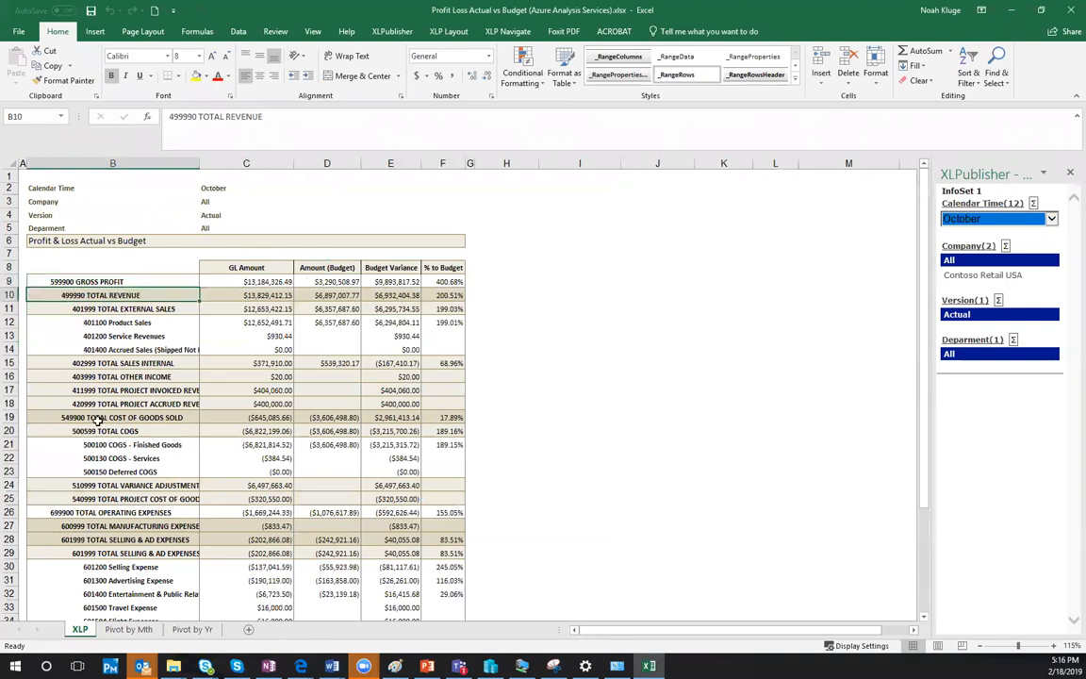
{"action": "left_click_drag", "start_coordinate": [104, 444], "coordinate": [113, 472]}
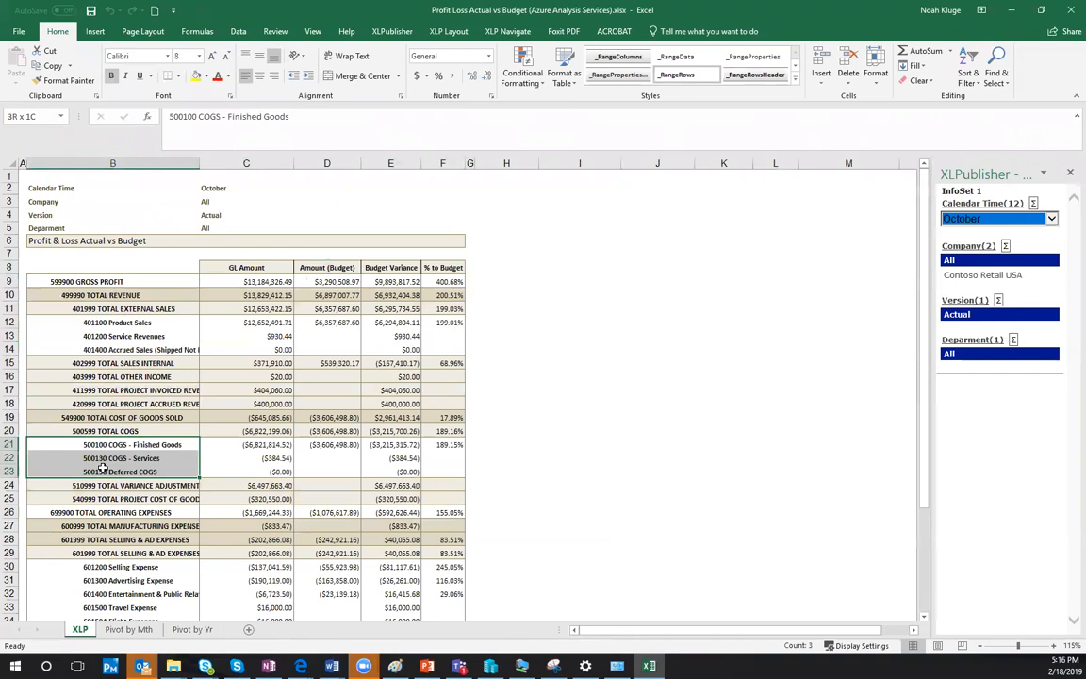
{"action": "left_click_drag", "start_coordinate": [132, 322], "coordinate": [139, 349], "text": "ctrl"}
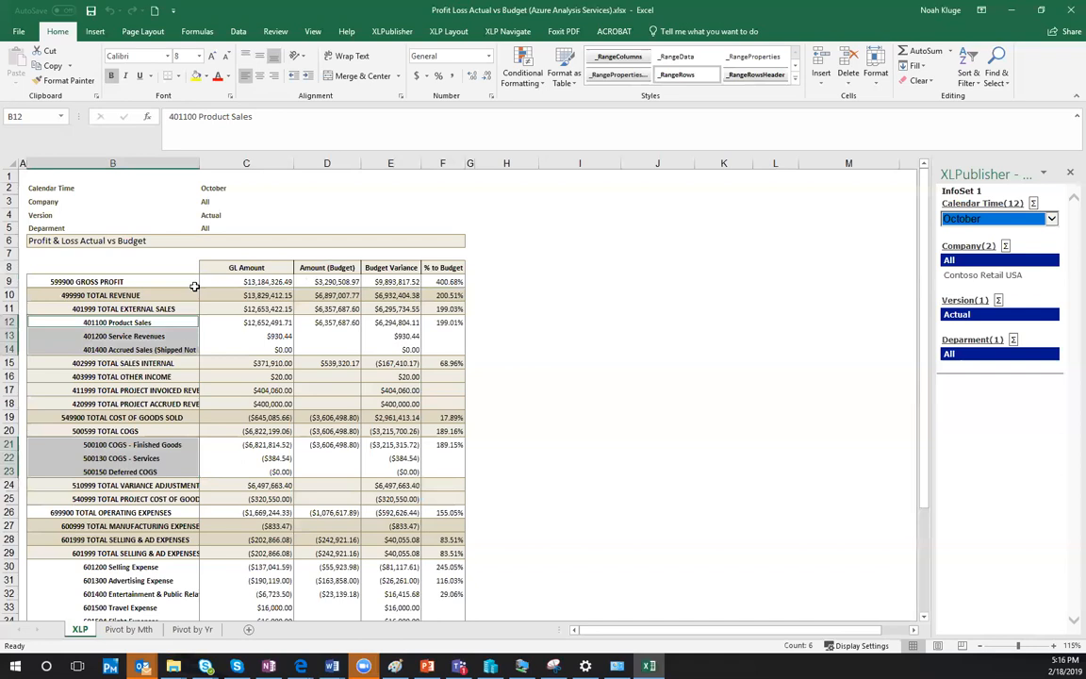
- Rotate the report columns from measures to Calendar Time and autofit the May column's width
{"action": "left_click", "coordinate": [266, 267]}
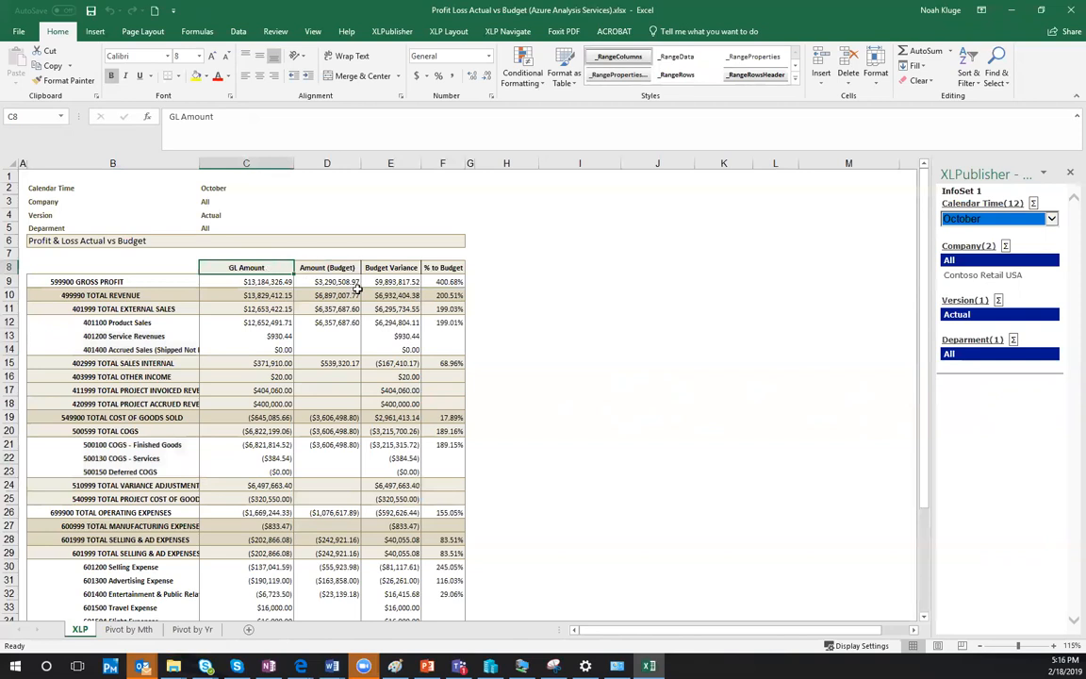
{"action": "left_click", "coordinate": [510, 32]}
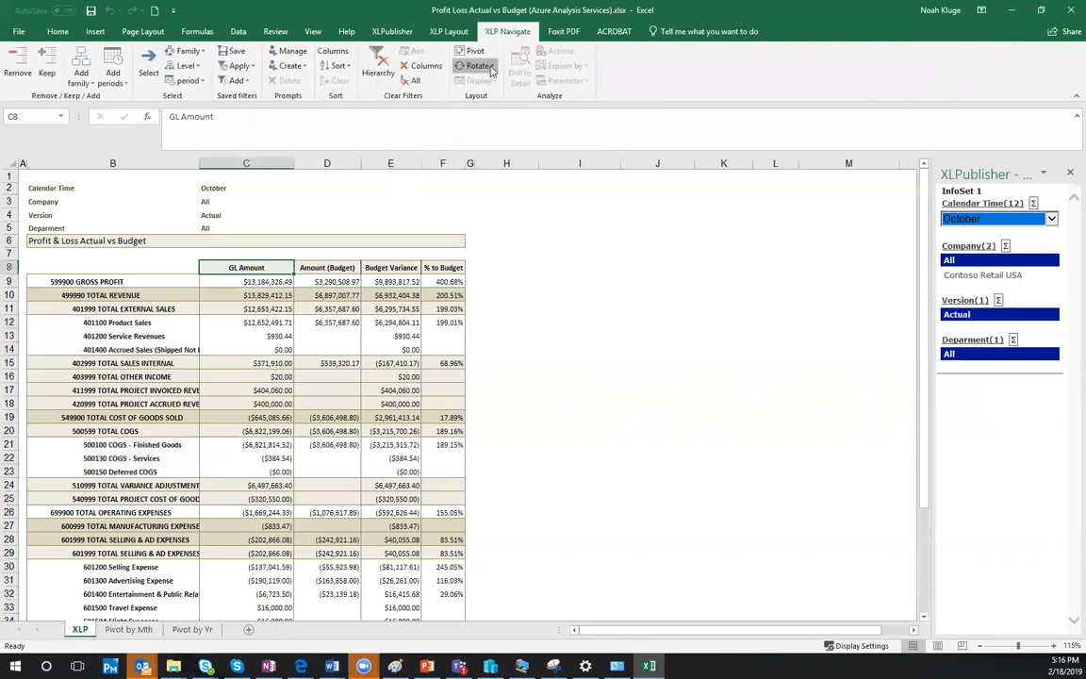
{"action": "left_click", "coordinate": [489, 67]}
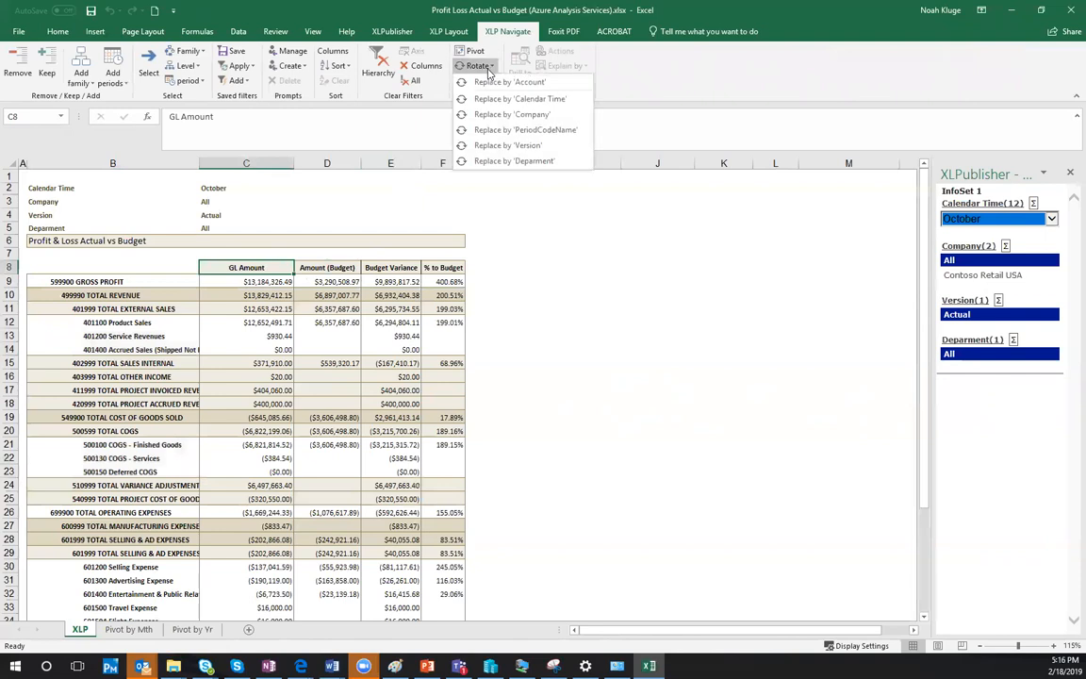
{"action": "left_click", "coordinate": [489, 100]}
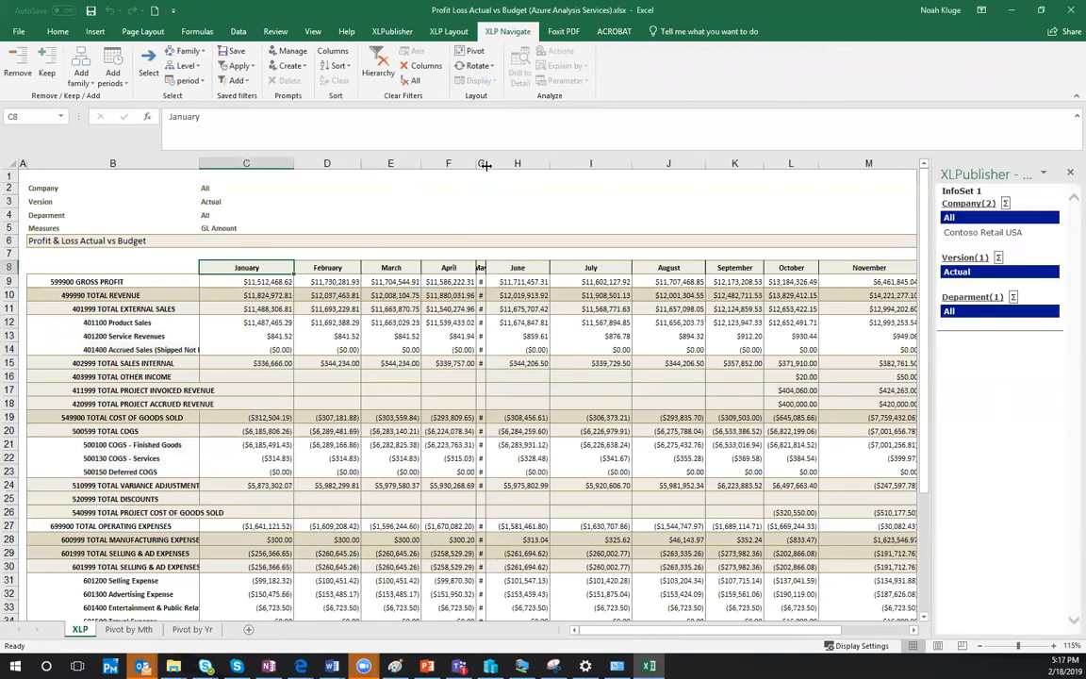
{"action": "double_click", "coordinate": [484, 165]}
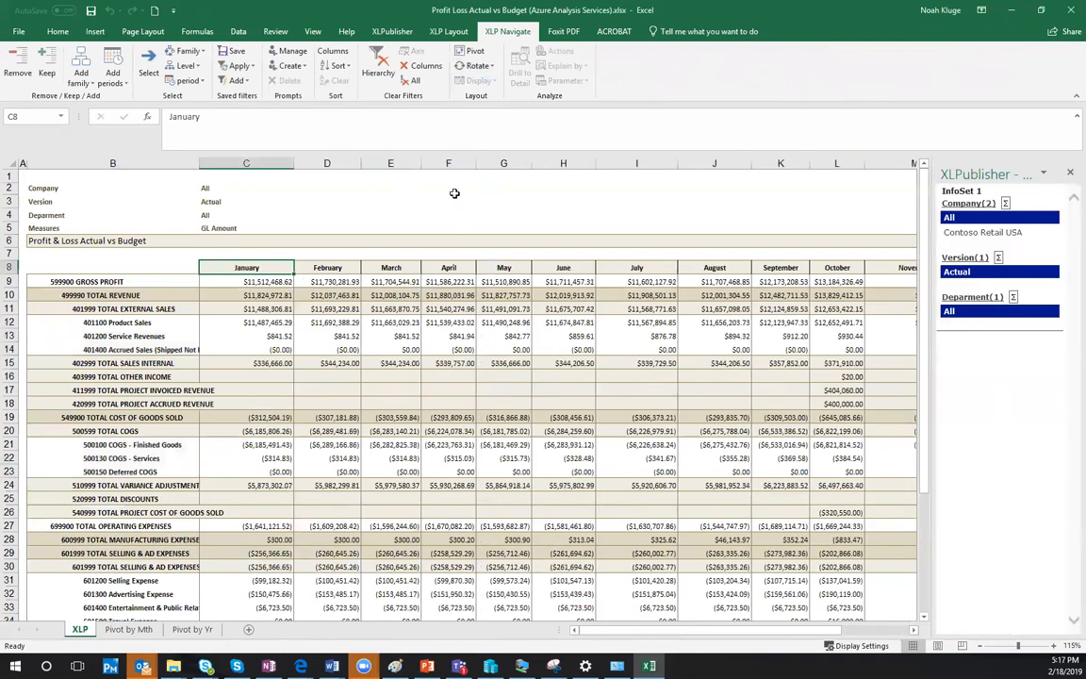
- Review the month columns and the account rows of the rotated Profit & Loss report
{"action": "left_click_drag", "start_coordinate": [255, 269], "coordinate": [717, 281]}
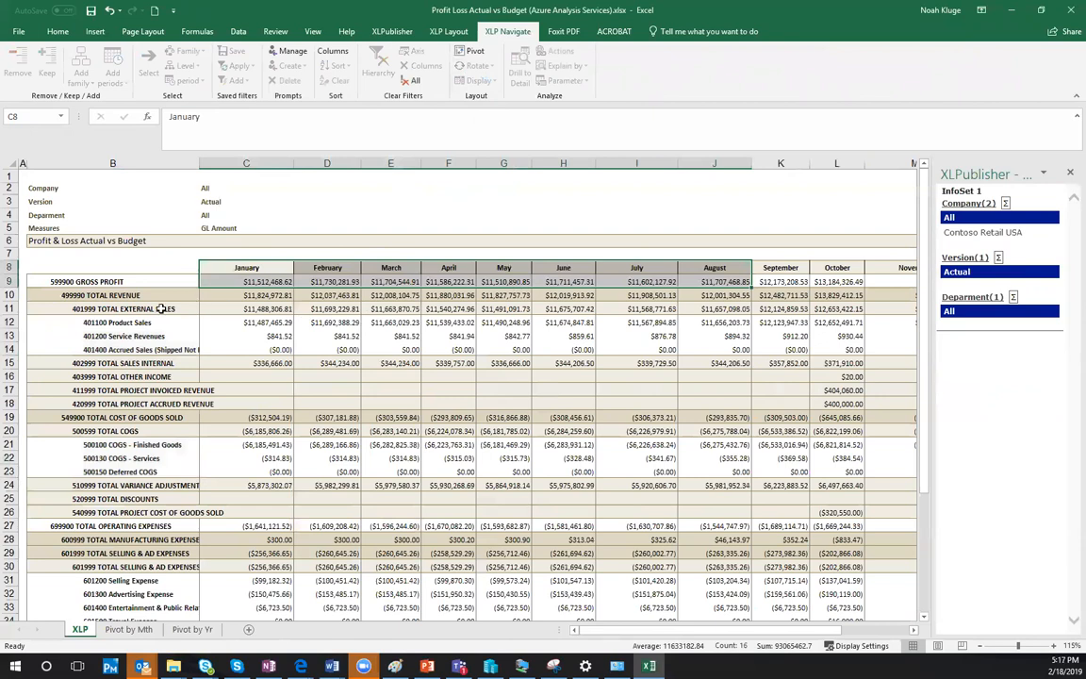
{"action": "left_click_drag", "start_coordinate": [113, 309], "coordinate": [113, 554]}
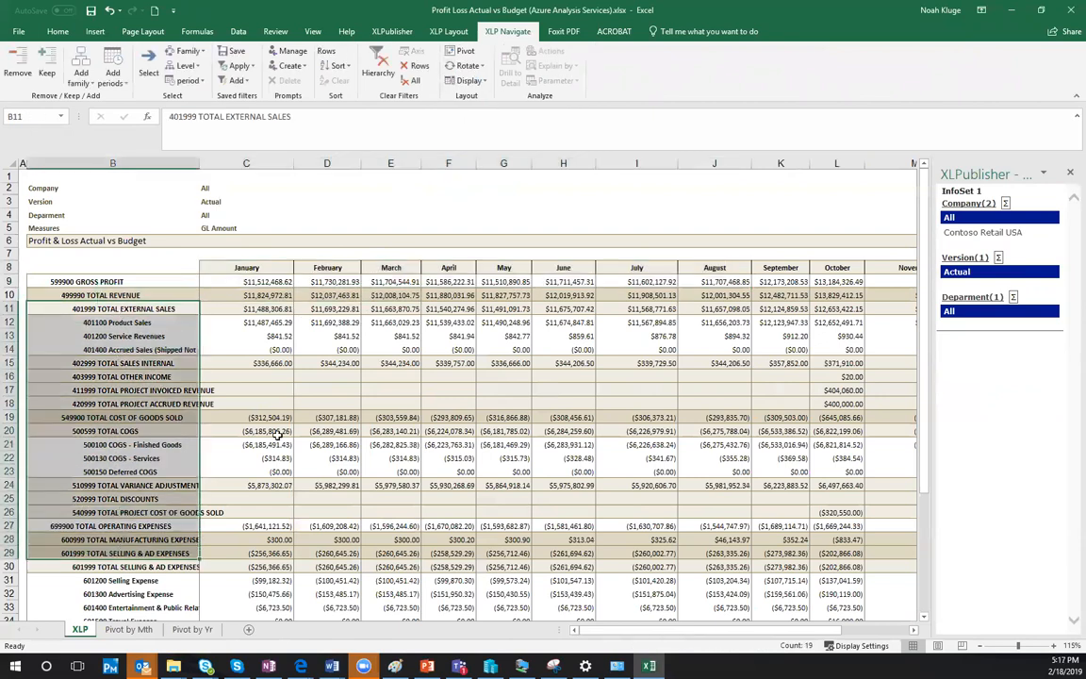
{"action": "left_click", "coordinate": [172, 374]}
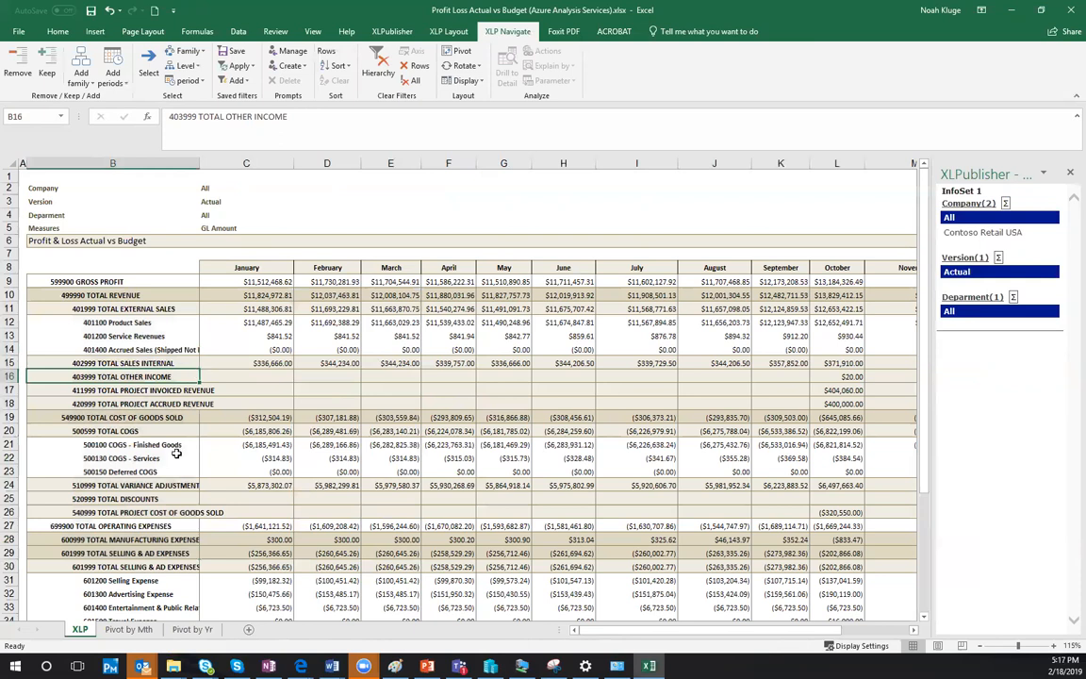
- Open the Pivot by Mth sheet and review the pivot table's account rows and month columns
{"action": "left_click", "coordinate": [129, 630]}
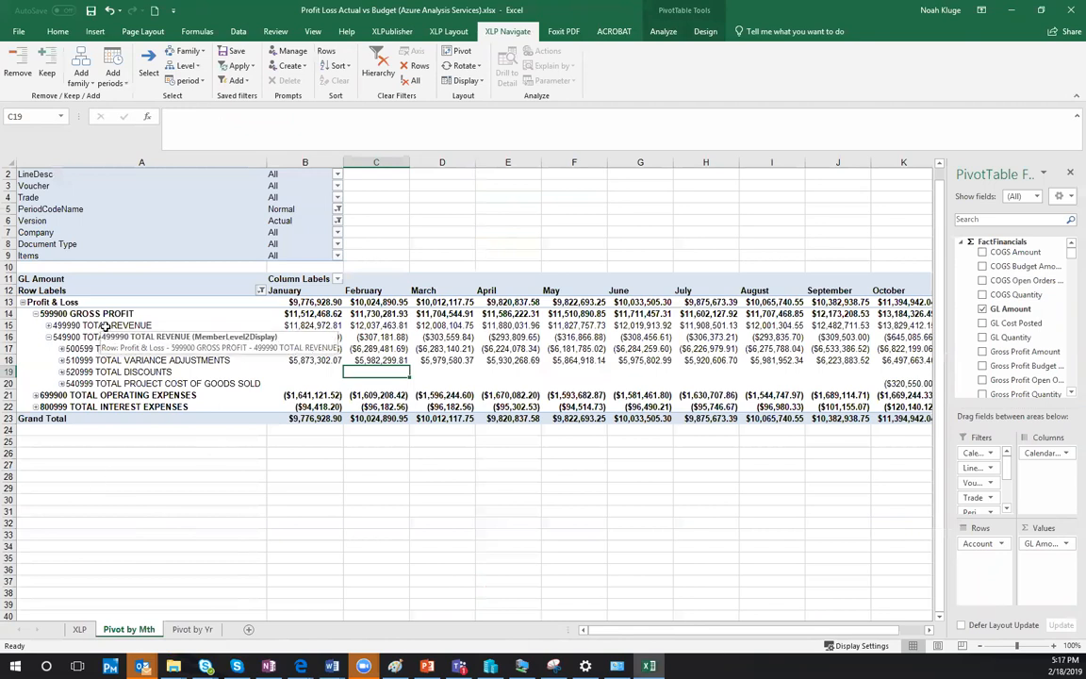
{"action": "left_click_drag", "start_coordinate": [107, 325], "coordinate": [122, 384]}
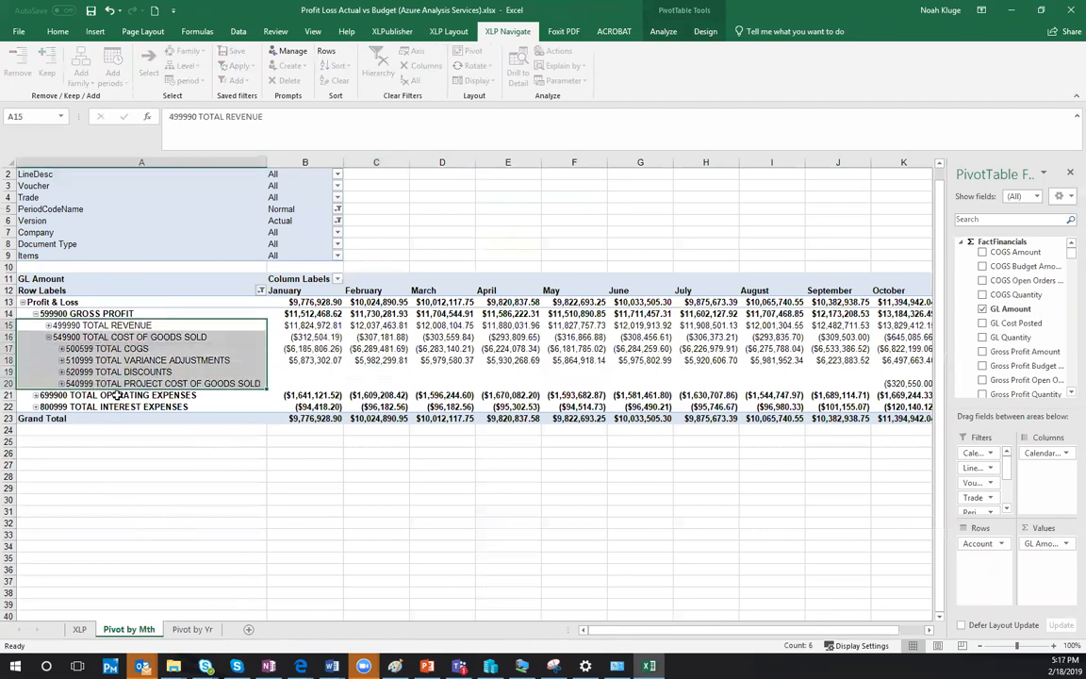
{"action": "left_click_drag", "start_coordinate": [287, 291], "coordinate": [552, 291]}
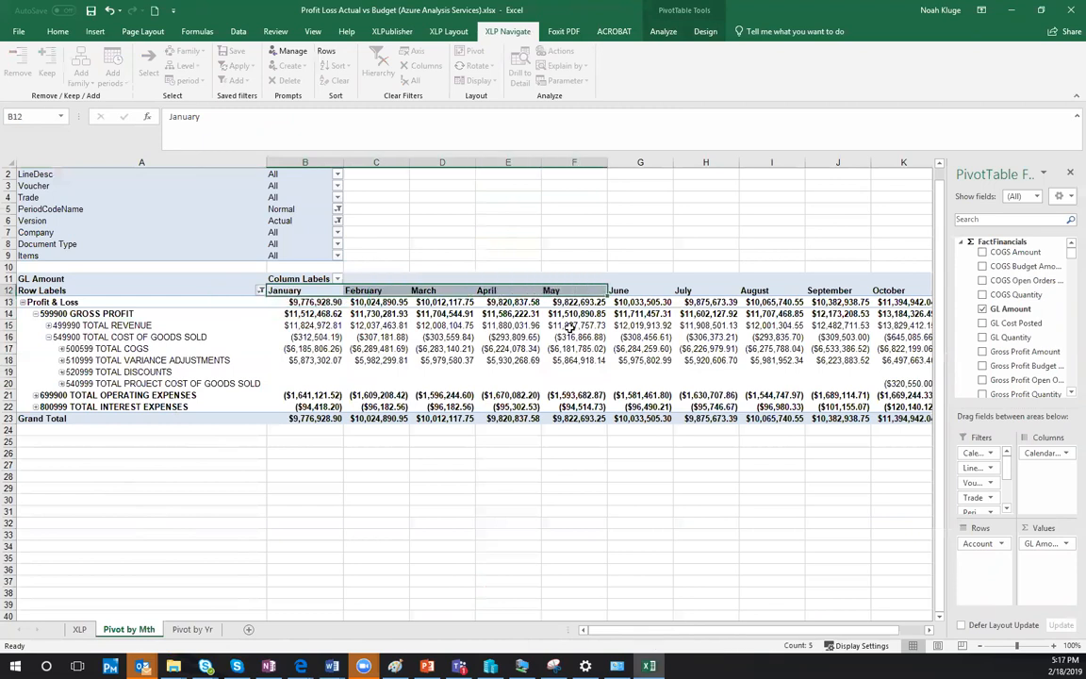
- Examine the pivot table's available fields, from the financial measures and Account down to Transaction Date, Version and Worker
{"action": "left_click", "coordinate": [961, 241]}
{"action": "scroll", "coordinate": [1063, 283], "scroll_direction": "down", "scroll_amount": 3}
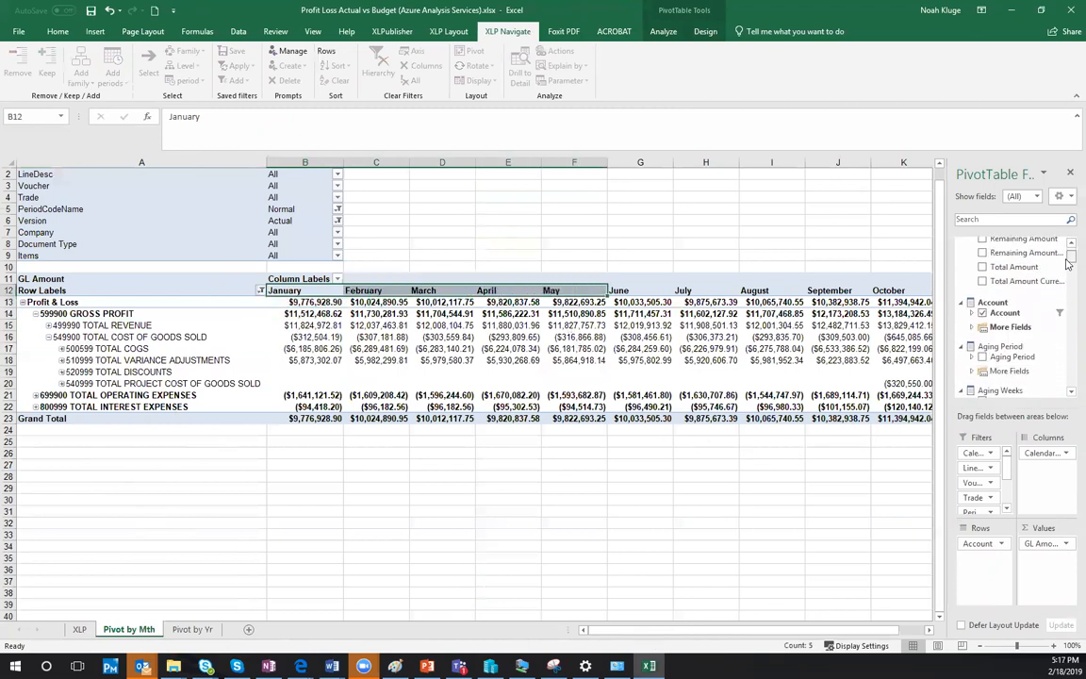
{"action": "scroll", "coordinate": [1068, 269], "scroll_direction": "down", "scroll_amount": 2}
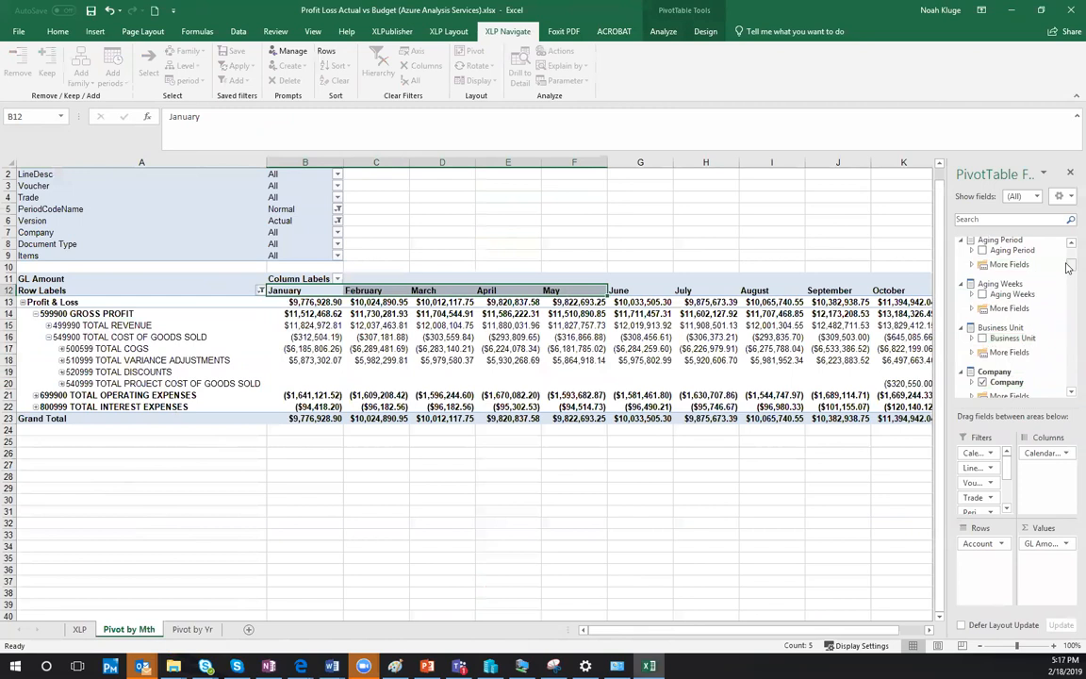
{"action": "scroll", "coordinate": [1068, 268], "scroll_direction": "down", "scroll_amount": 2}
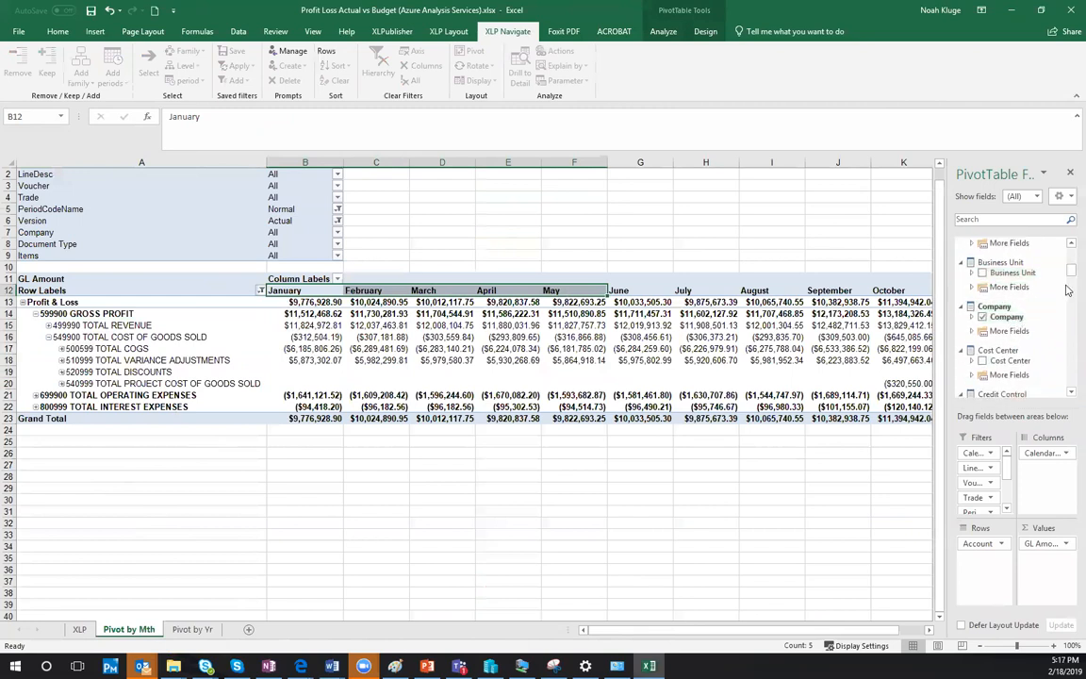
{"action": "scroll", "coordinate": [1068, 274], "scroll_direction": "down", "scroll_amount": 2}
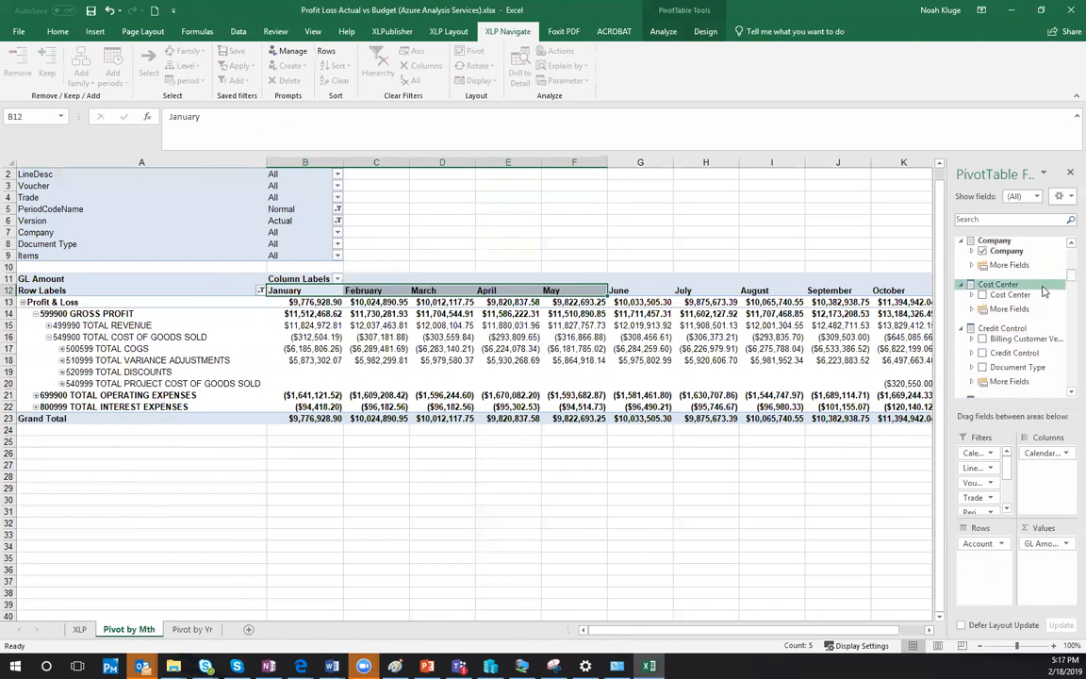
{"action": "scroll", "coordinate": [1068, 280], "scroll_direction": "down", "scroll_amount": 1}
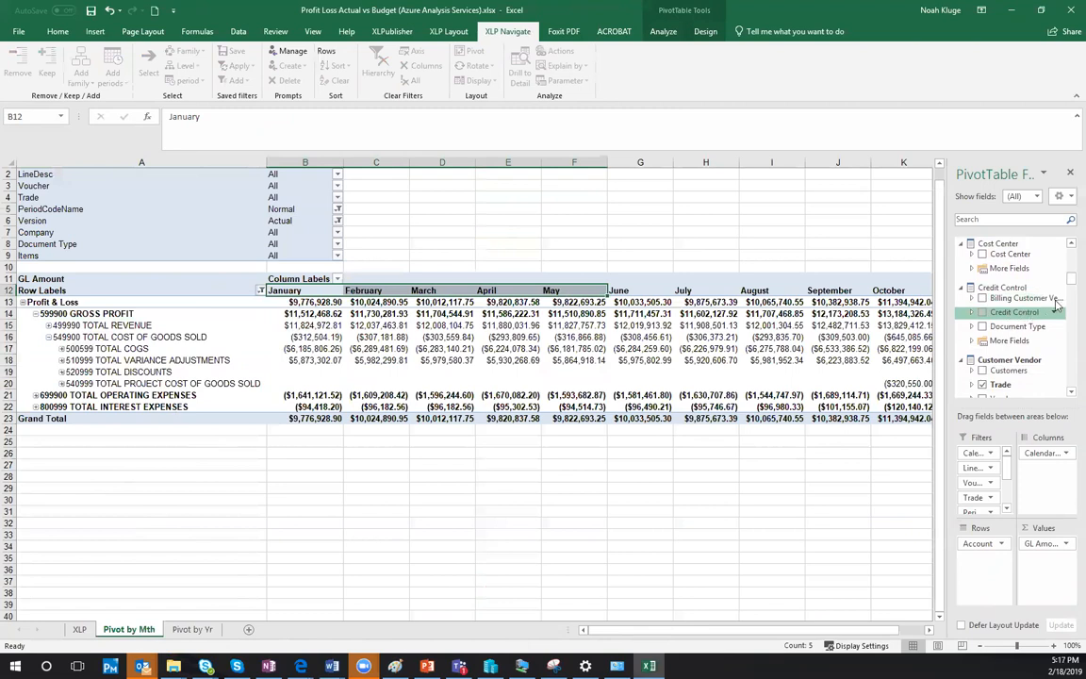
{"action": "left_click_drag", "start_coordinate": [1068, 282], "coordinate": [1068, 288]}
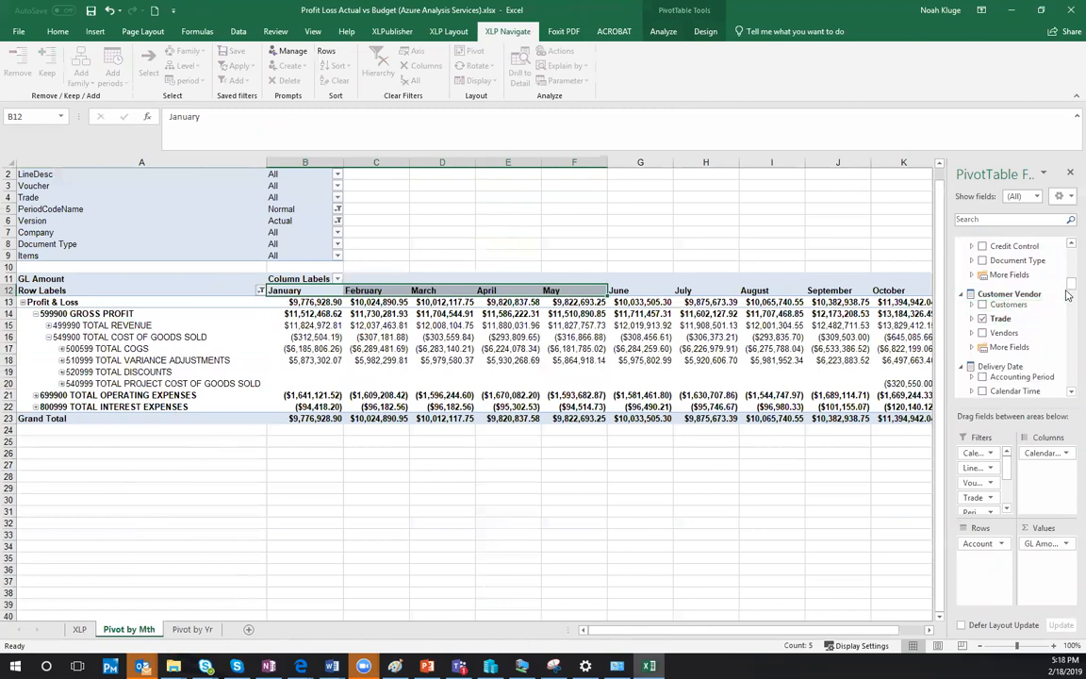
{"action": "left_click_drag", "start_coordinate": [1068, 288], "coordinate": [1067, 311]}
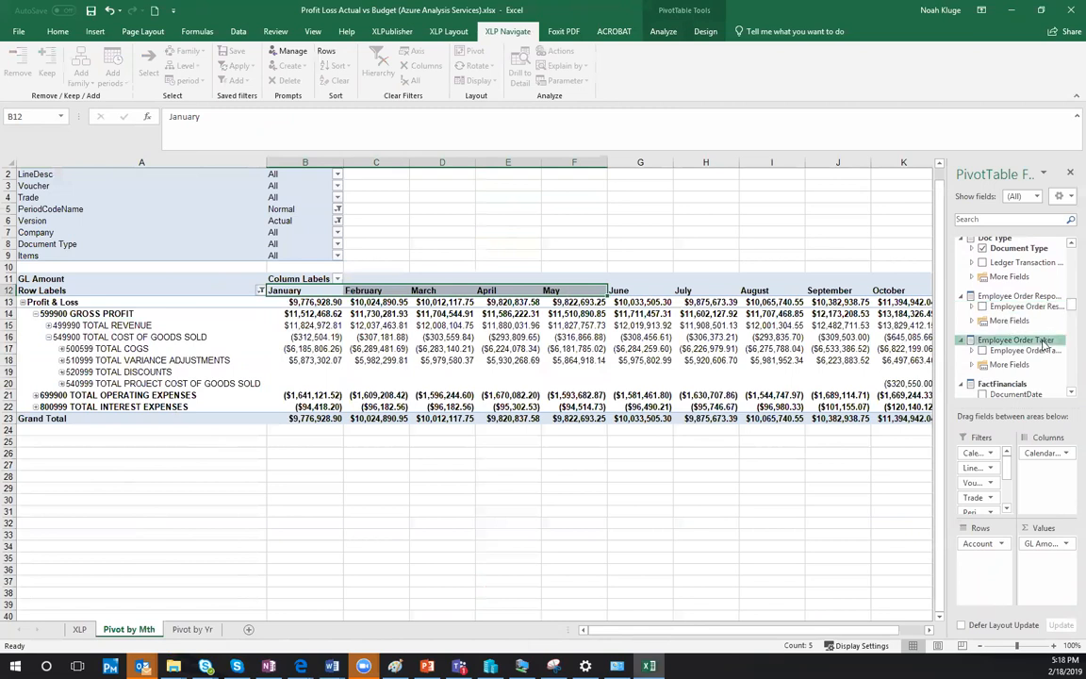
{"action": "left_click_drag", "start_coordinate": [1068, 309], "coordinate": [1067, 317]}
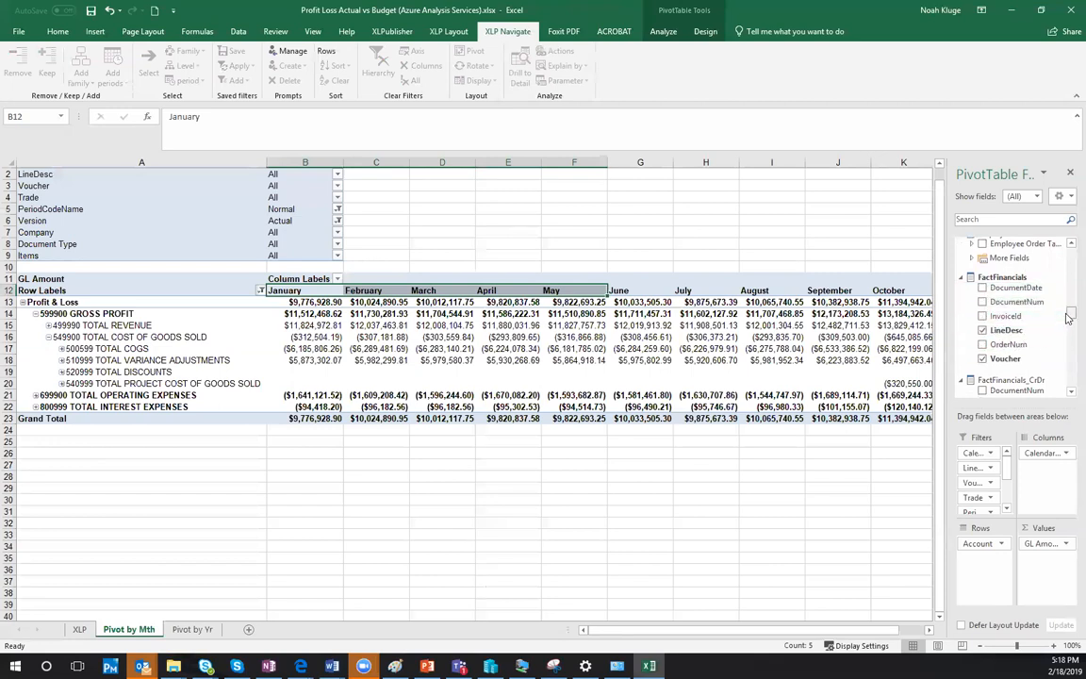
{"action": "left_click_drag", "start_coordinate": [1067, 318], "coordinate": [1068, 348]}
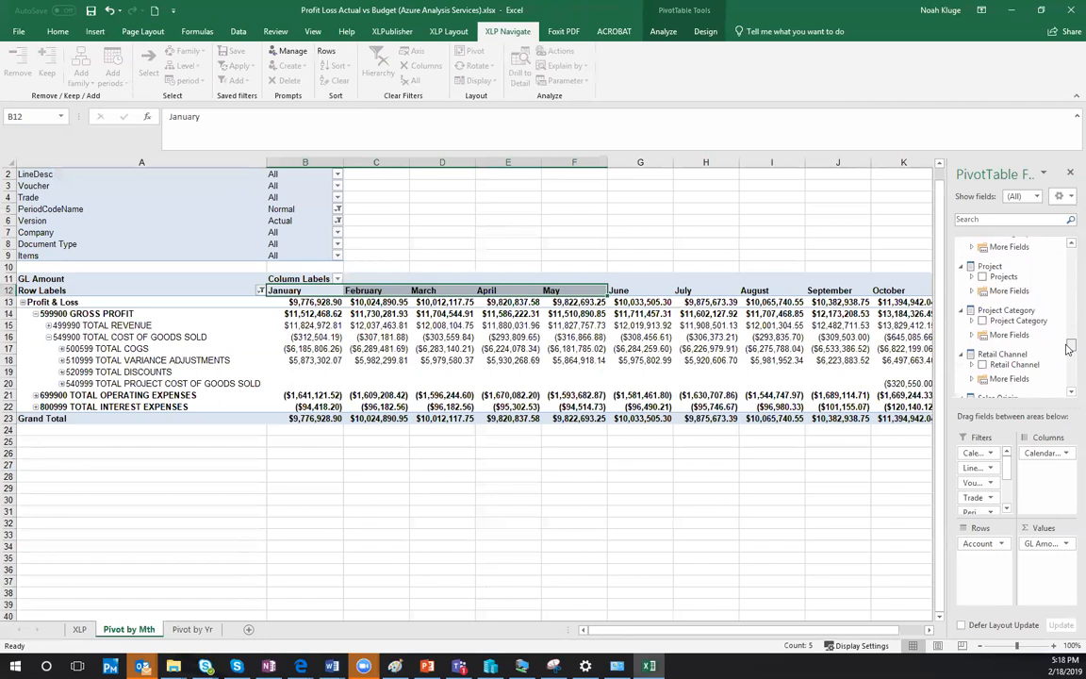
{"action": "left_click_drag", "start_coordinate": [1068, 349], "coordinate": [1068, 368]}
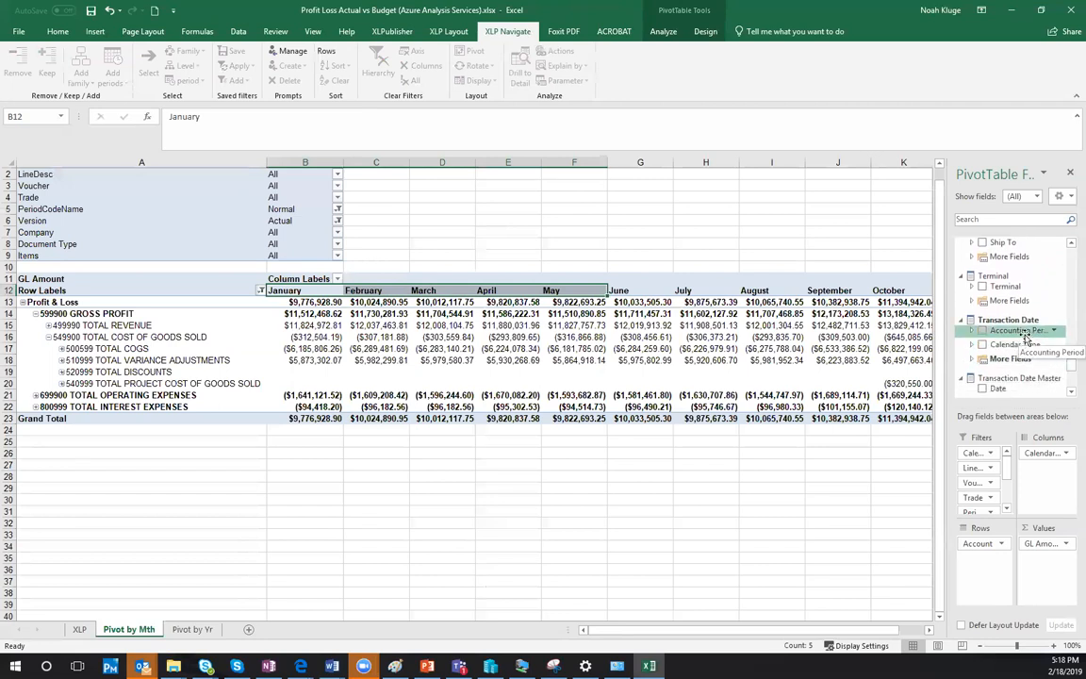
{"action": "left_click_drag", "start_coordinate": [1068, 365], "coordinate": [1070, 380]}
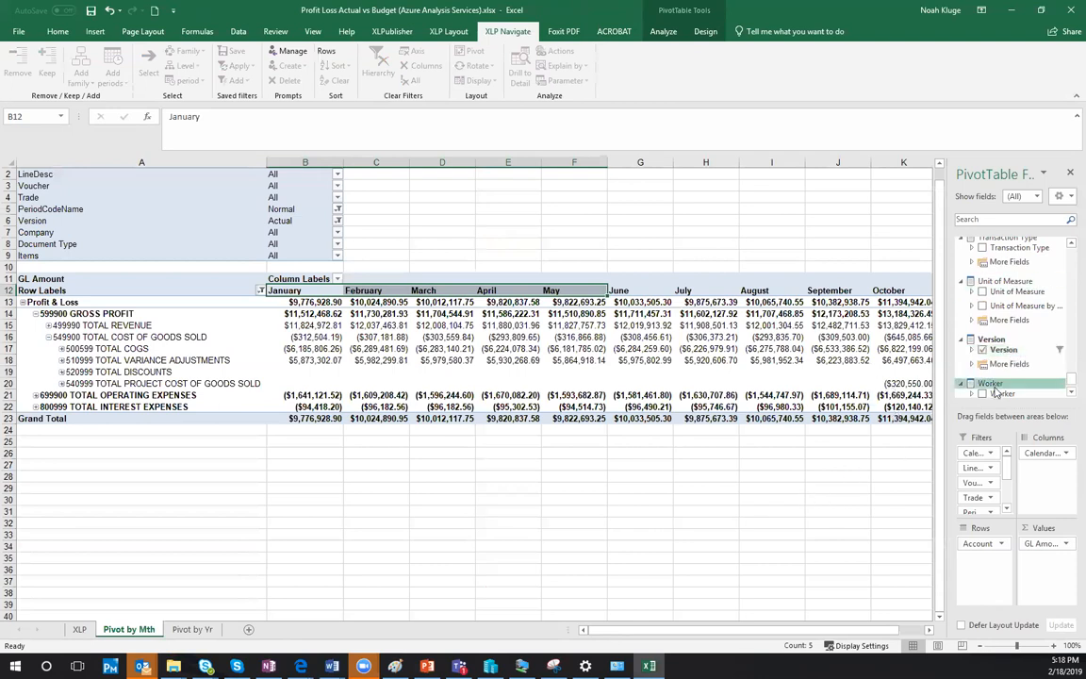
- Filter the pivot table's month columns to keep only October
{"action": "left_click", "coordinate": [856, 252]}
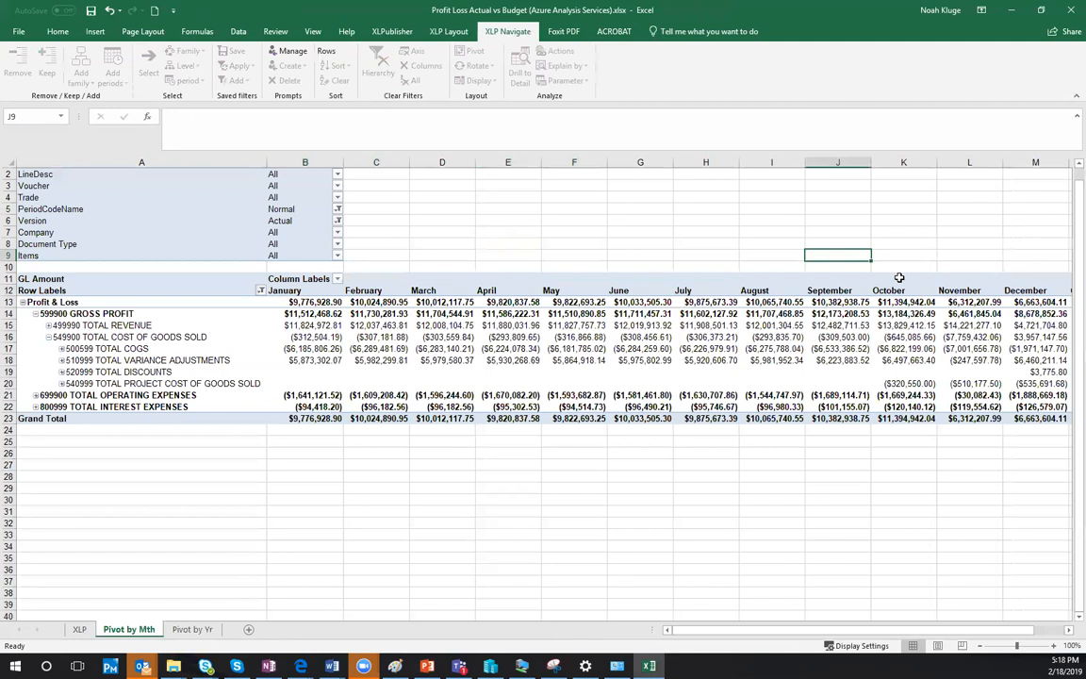
{"action": "left_click", "coordinate": [892, 292]}
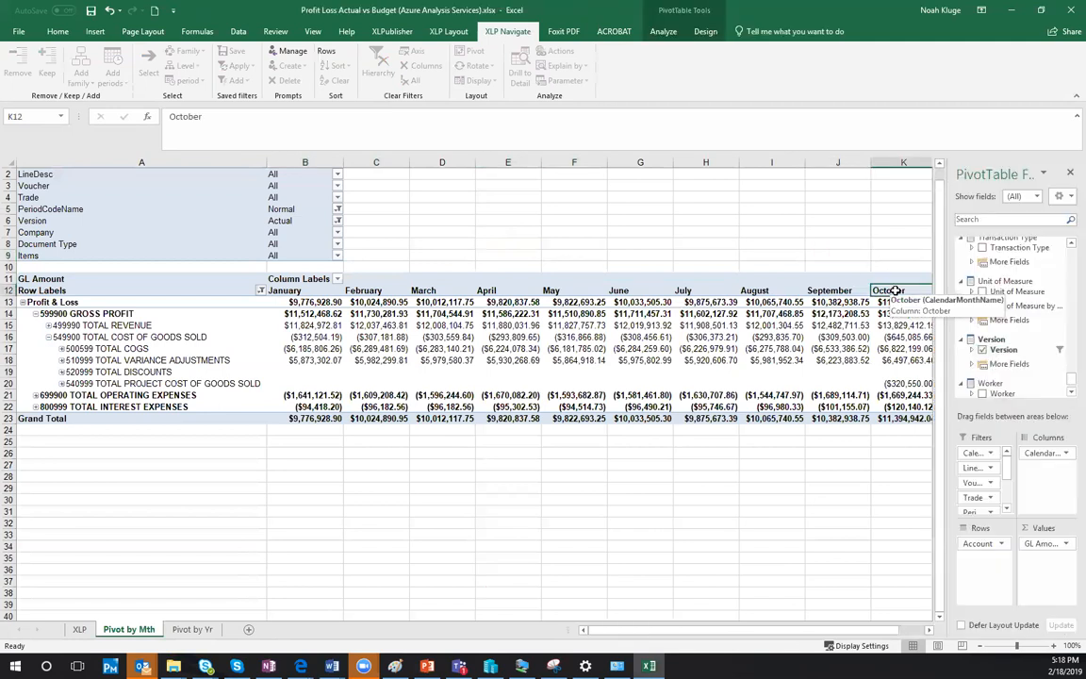
{"action": "right_click", "coordinate": [895, 290]}
{"action": "mouse_move", "coordinate": [942, 364]}
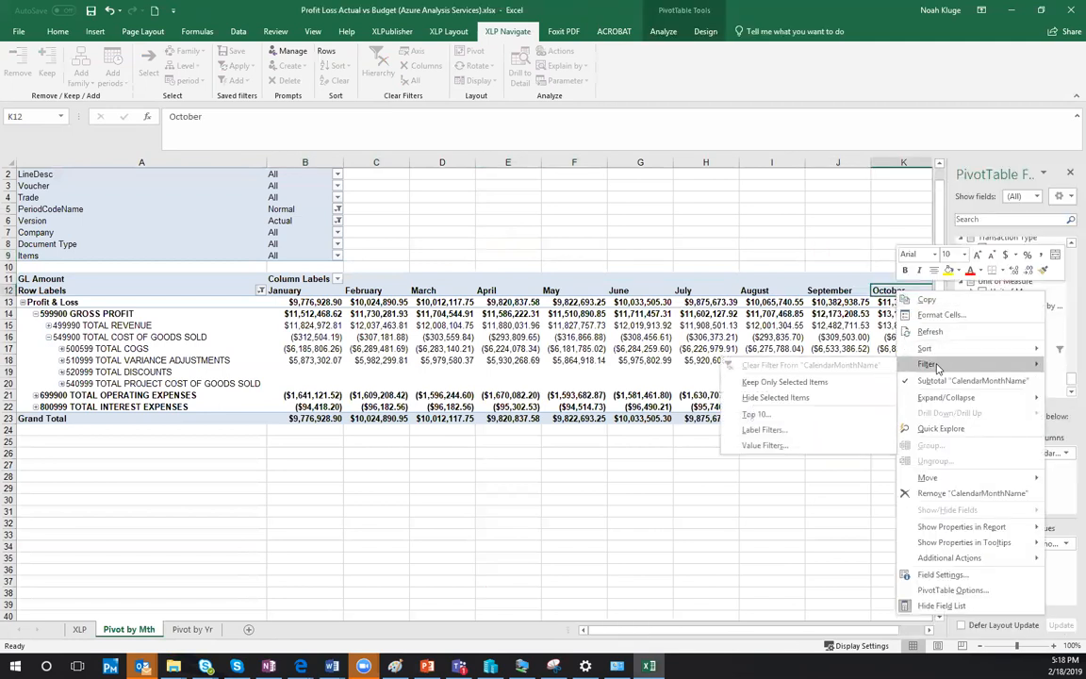
{"action": "left_click", "coordinate": [807, 400]}
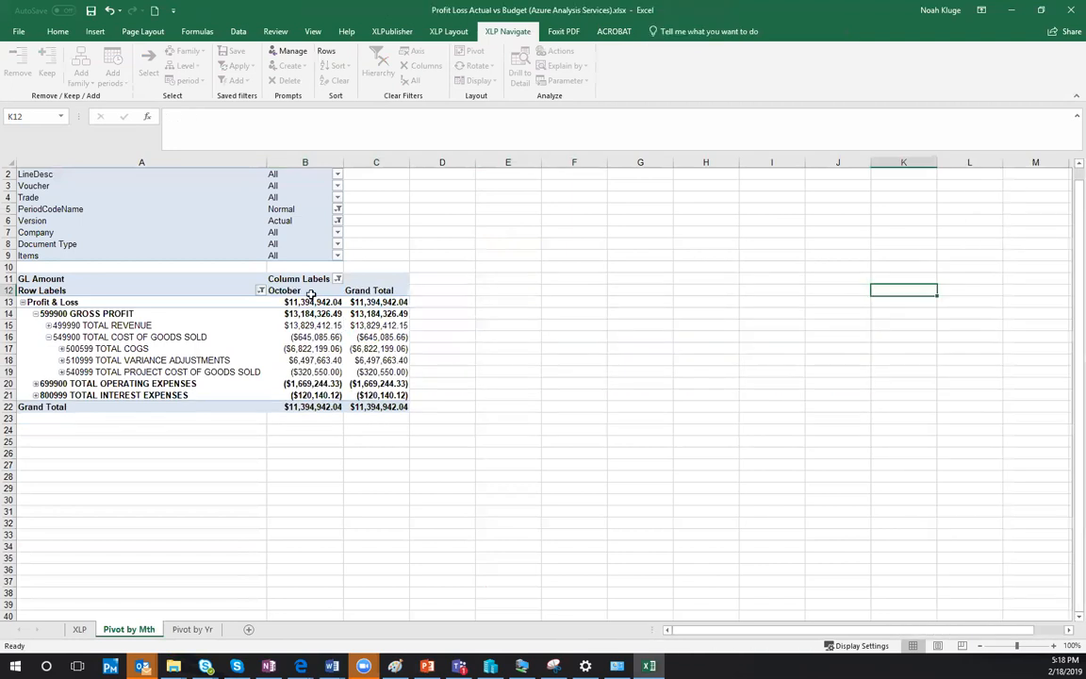
- Move the calendar month field from the columns to the report filters and place Document Type in the columns
{"action": "left_click_drag", "start_coordinate": [1042, 453], "coordinate": [1012, 484]}
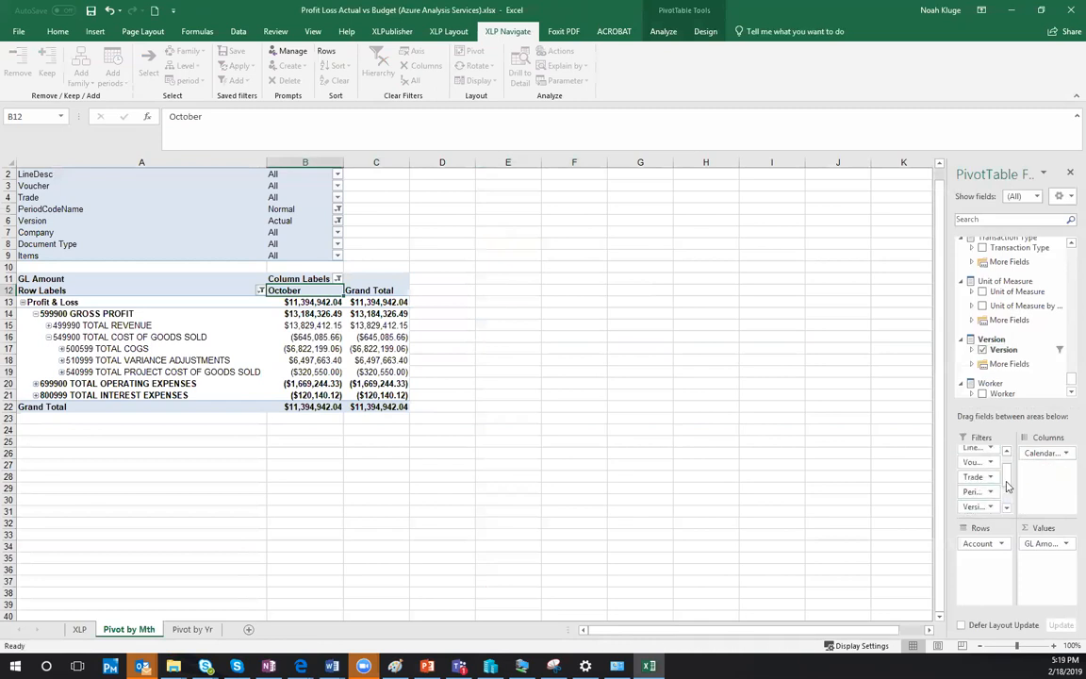
{"action": "left_click_drag", "start_coordinate": [1007, 477], "coordinate": [1045, 483]}
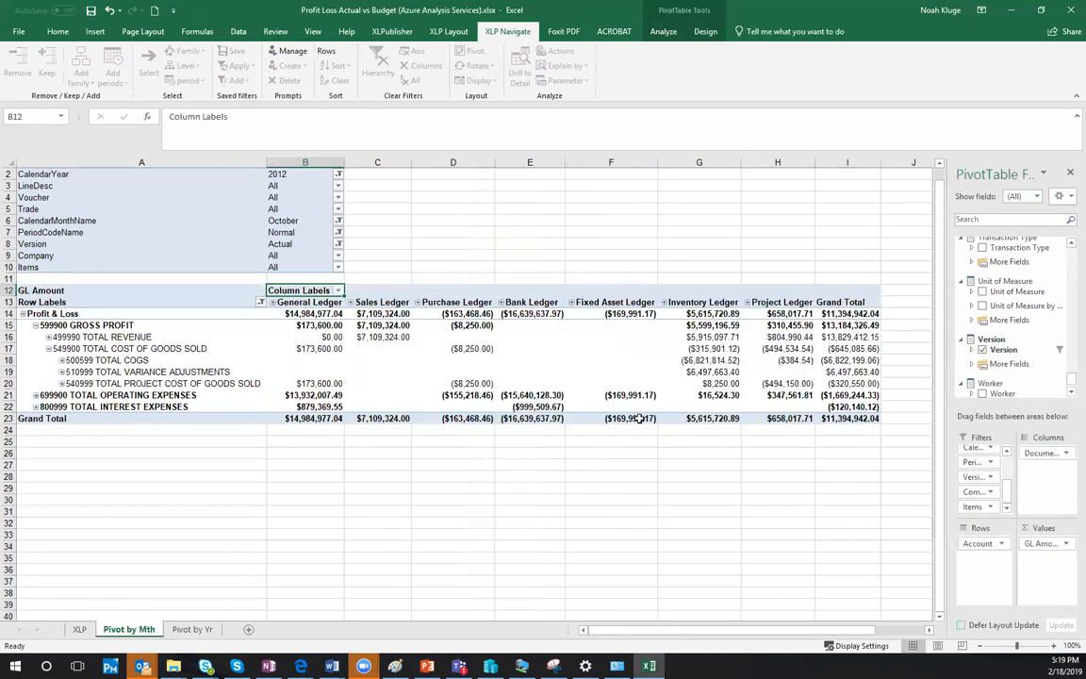
- Review the grand totals and the source ledger columns, including General, Sales, Purchase and Project Ledger
{"action": "left_click_drag", "start_coordinate": [847, 325], "coordinate": [842, 404]}
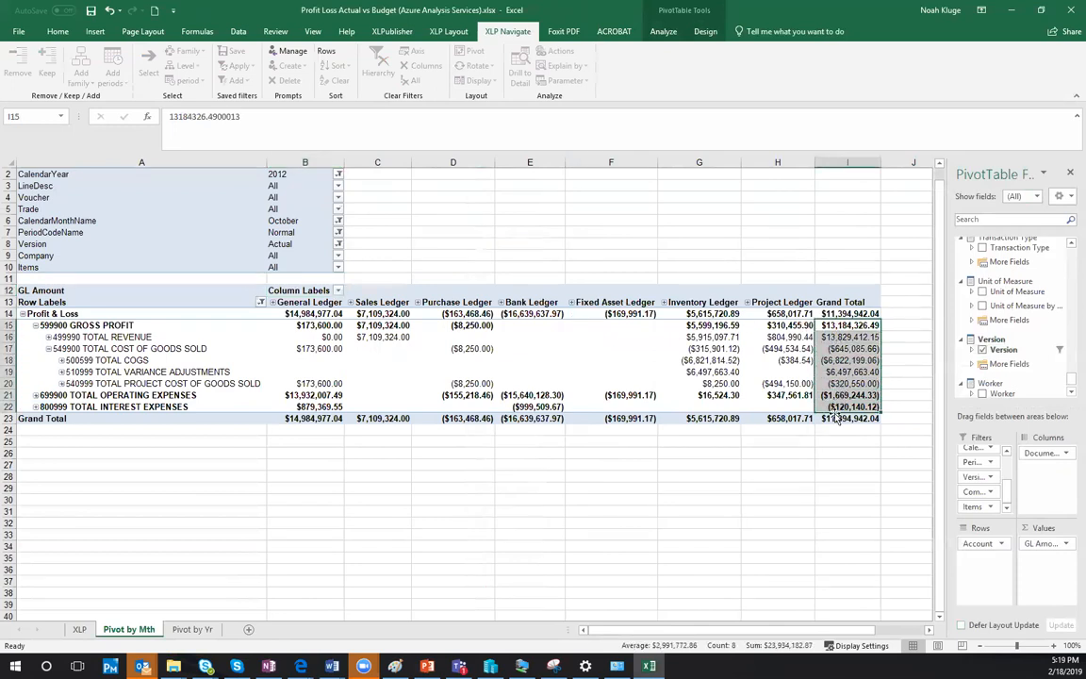
{"action": "left_click", "coordinate": [307, 302]}
{"action": "left_click_drag", "start_coordinate": [308, 302], "coordinate": [747, 302]}
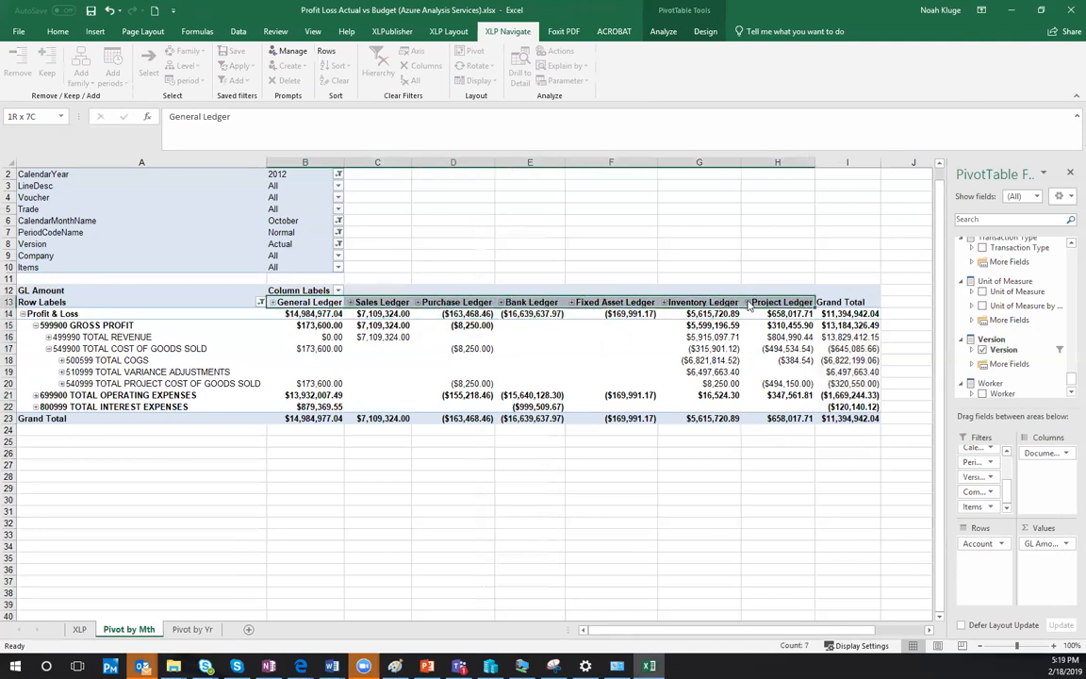
{"action": "left_click", "coordinate": [374, 302]}
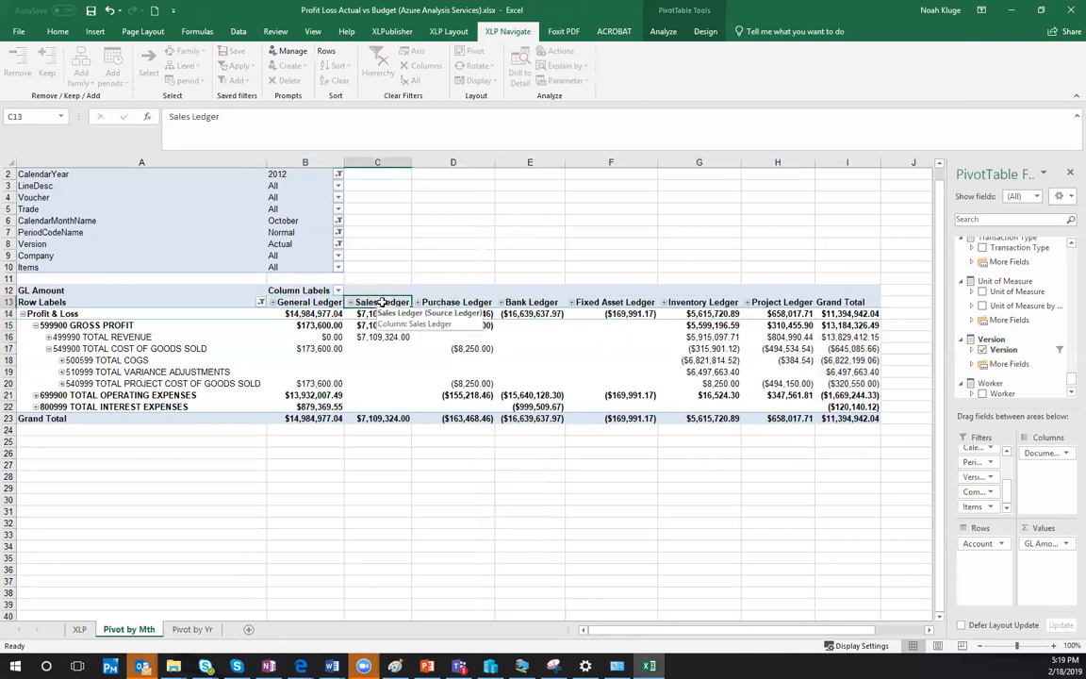
{"action": "left_click", "coordinate": [443, 300]}
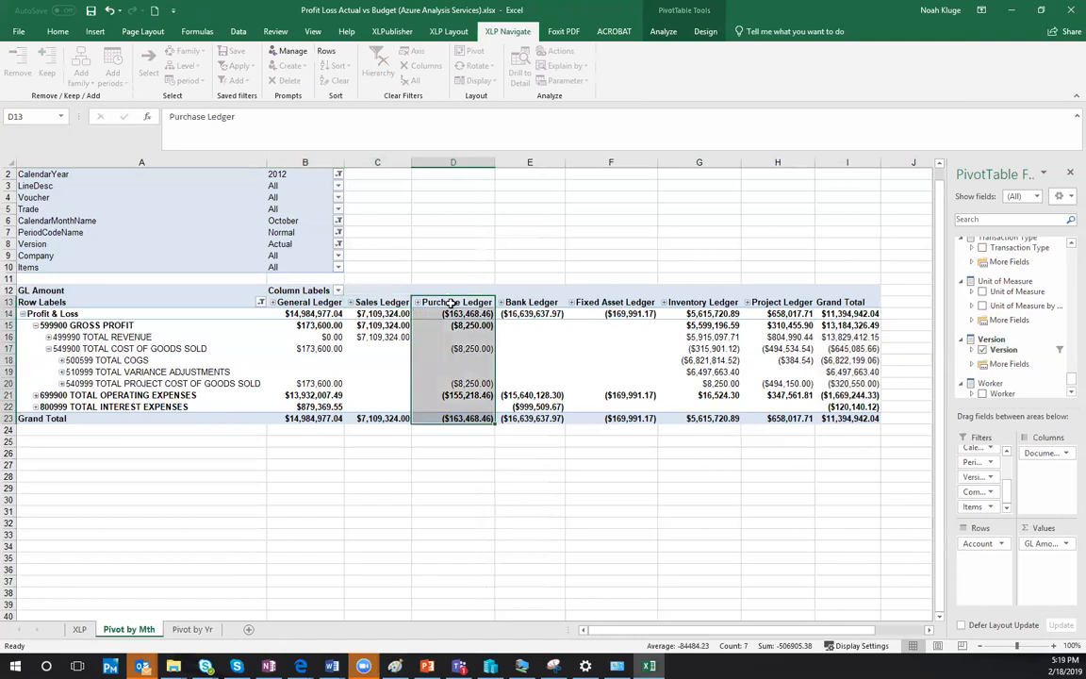
{"action": "left_click", "coordinate": [311, 301]}
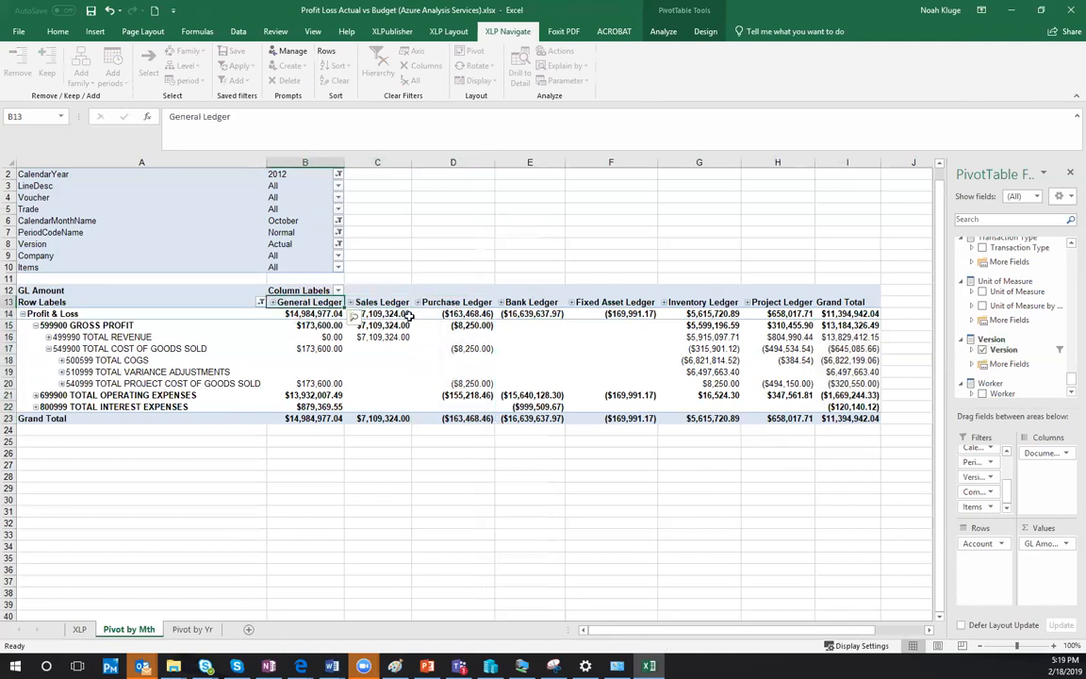
{"action": "left_click", "coordinate": [774, 302]}
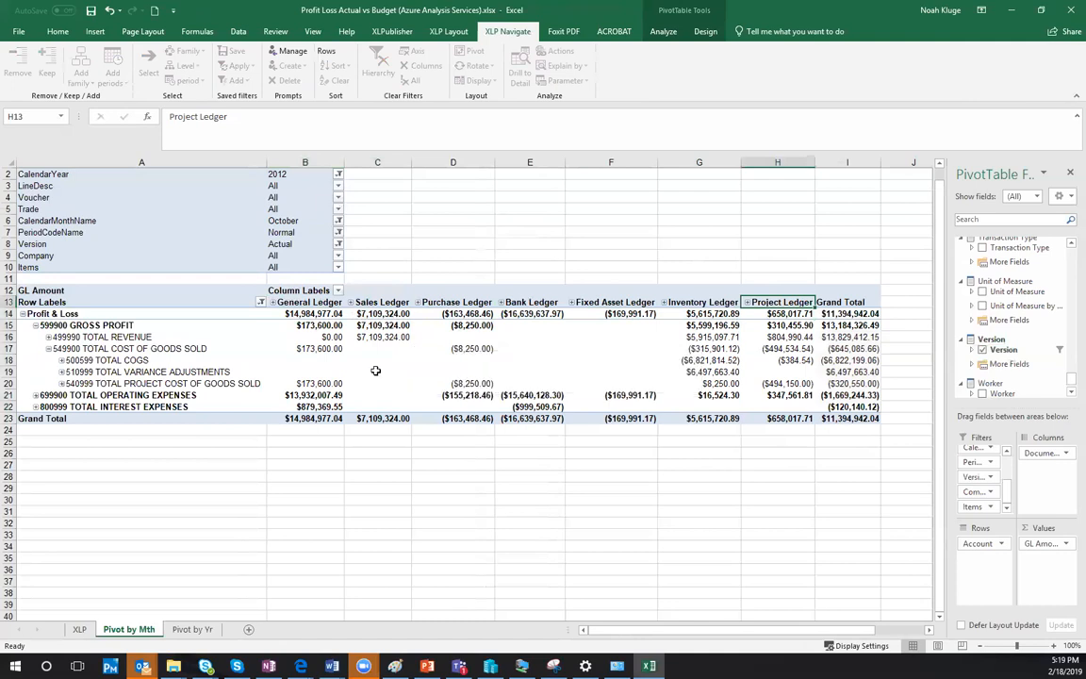
- Return Document Type to the report filters, place Trade in the columns and review the totals by trade type
{"action": "mouse_move", "coordinate": [1037, 453]}
{"action": "left_mouse_down"}
{"action": "mouse_move", "coordinate": [1026, 483]}
{"action": "mouse_move", "coordinate": [994, 481]}
{"action": "mouse_move", "coordinate": [1010, 491]}
{"action": "mouse_move", "coordinate": [1044, 466]}
{"action": "left_mouse_up"}
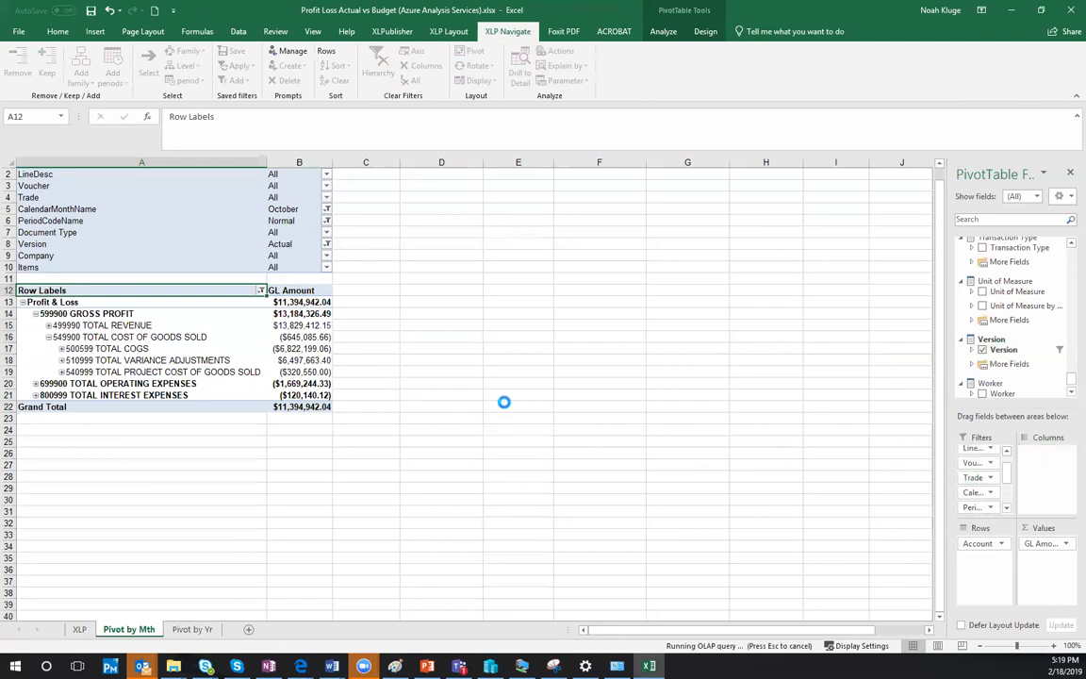
{"action": "left_click_drag", "start_coordinate": [499, 314], "coordinate": [509, 420]}
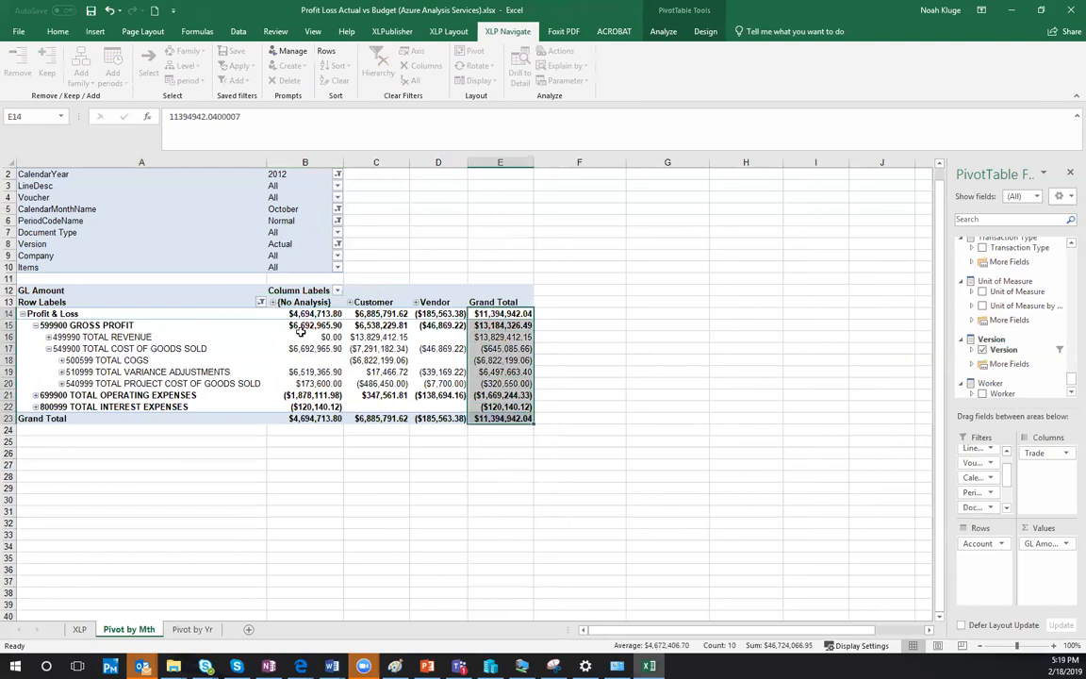
{"action": "left_click", "coordinate": [304, 314]}
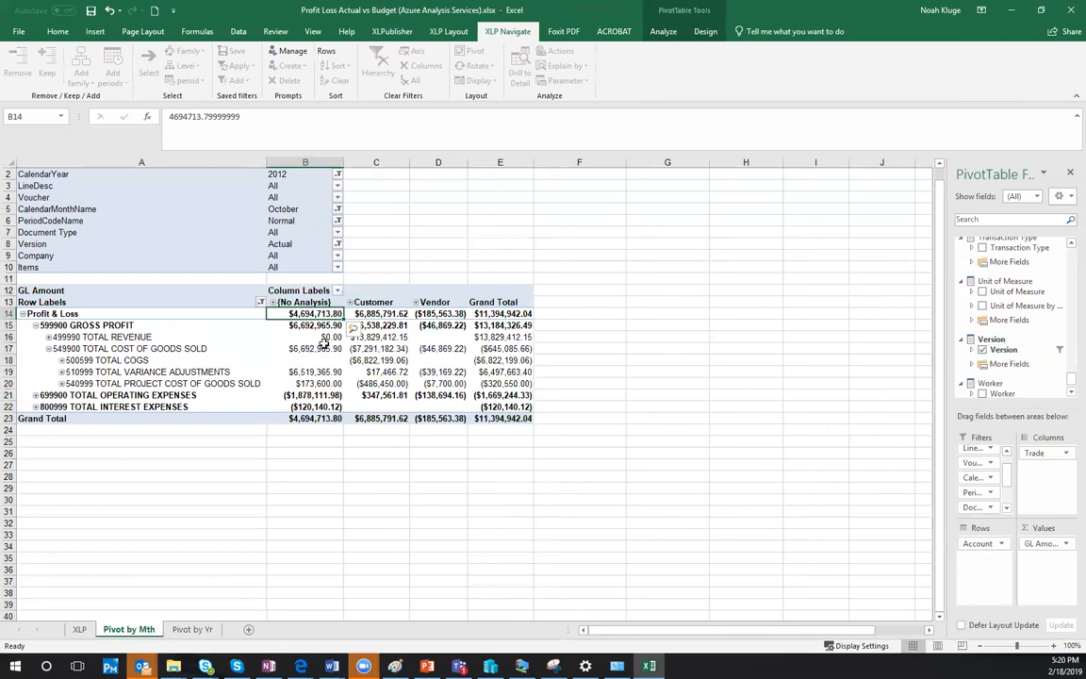
- Expand the Customer columns and the Retail customers group, and examine Birch Company's revenue, gross profit and COGS
{"action": "left_click", "coordinate": [349, 303]}
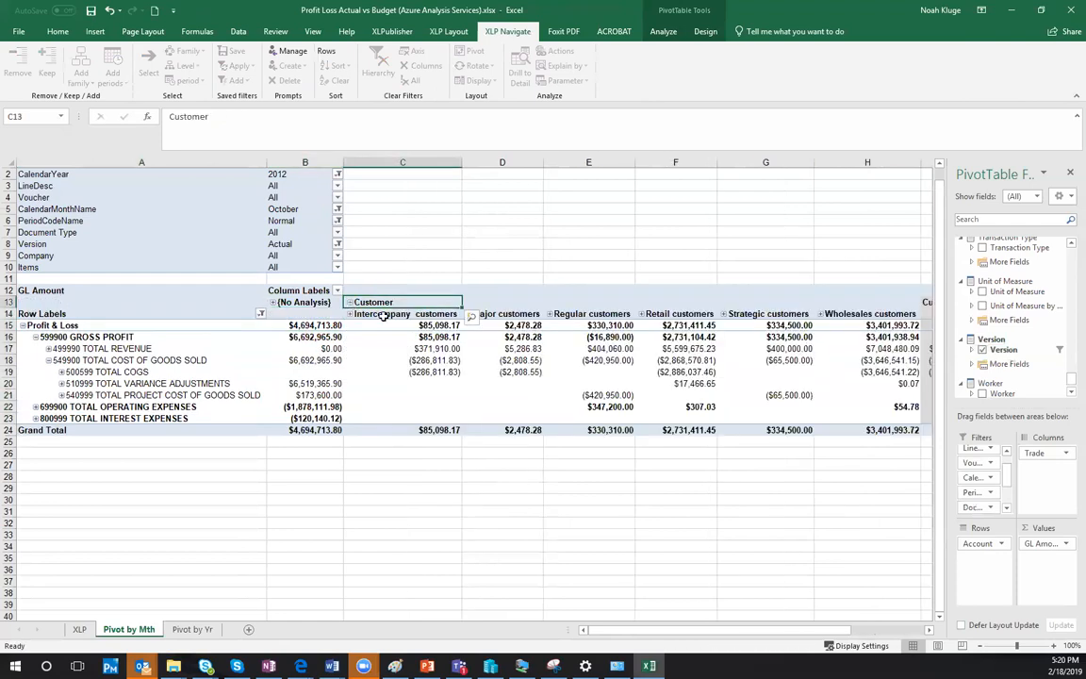
{"action": "left_click", "coordinate": [642, 314]}
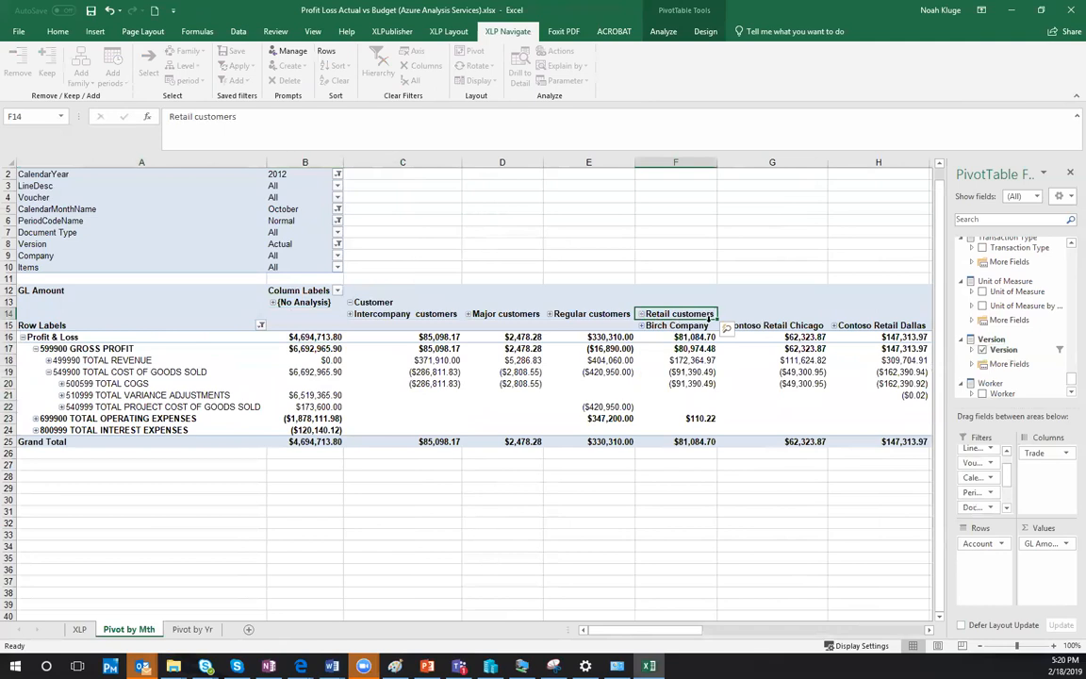
{"action": "left_click_drag", "start_coordinate": [680, 325], "coordinate": [771, 325]}
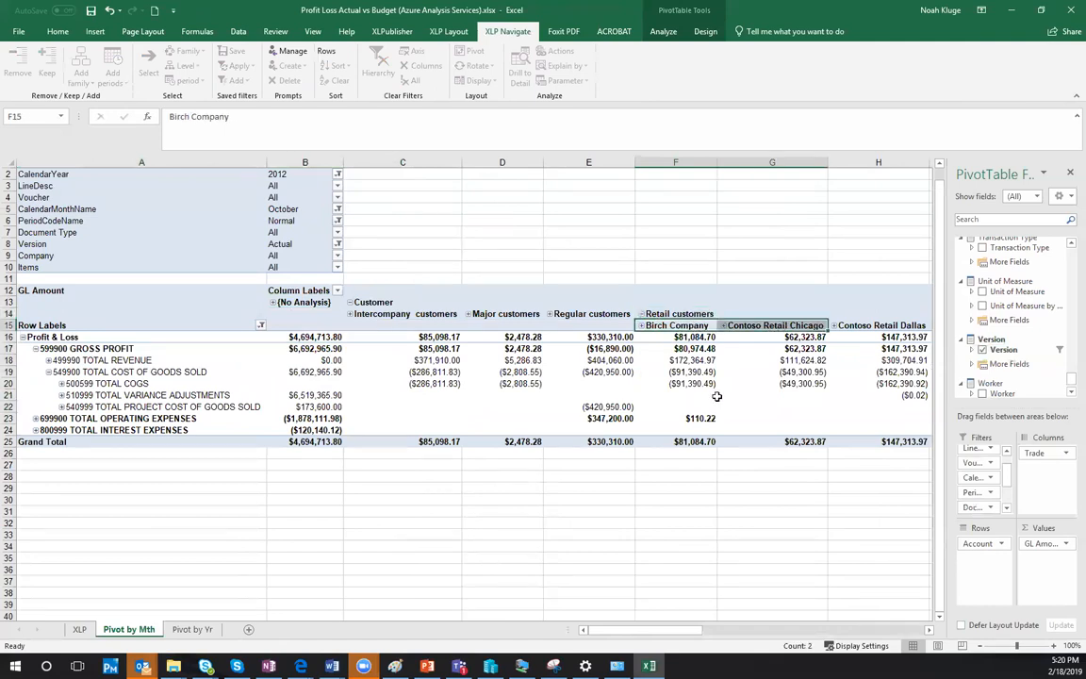
{"action": "left_click", "coordinate": [693, 361]}
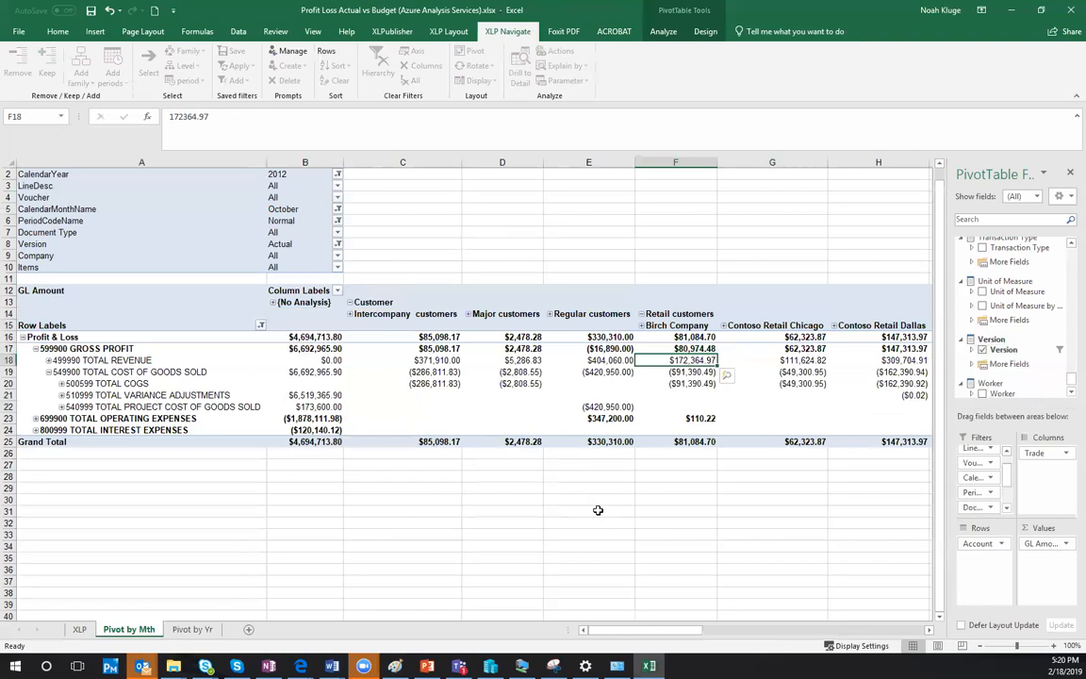
{"action": "key", "text": "Up"}
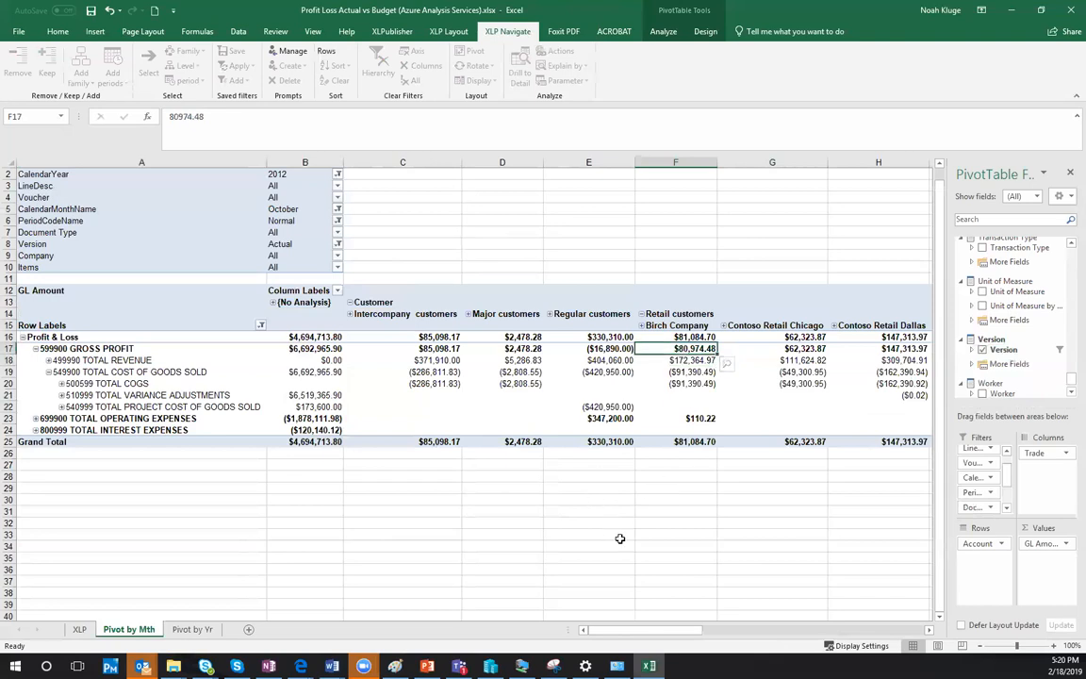
{"action": "left_click", "coordinate": [677, 382]}
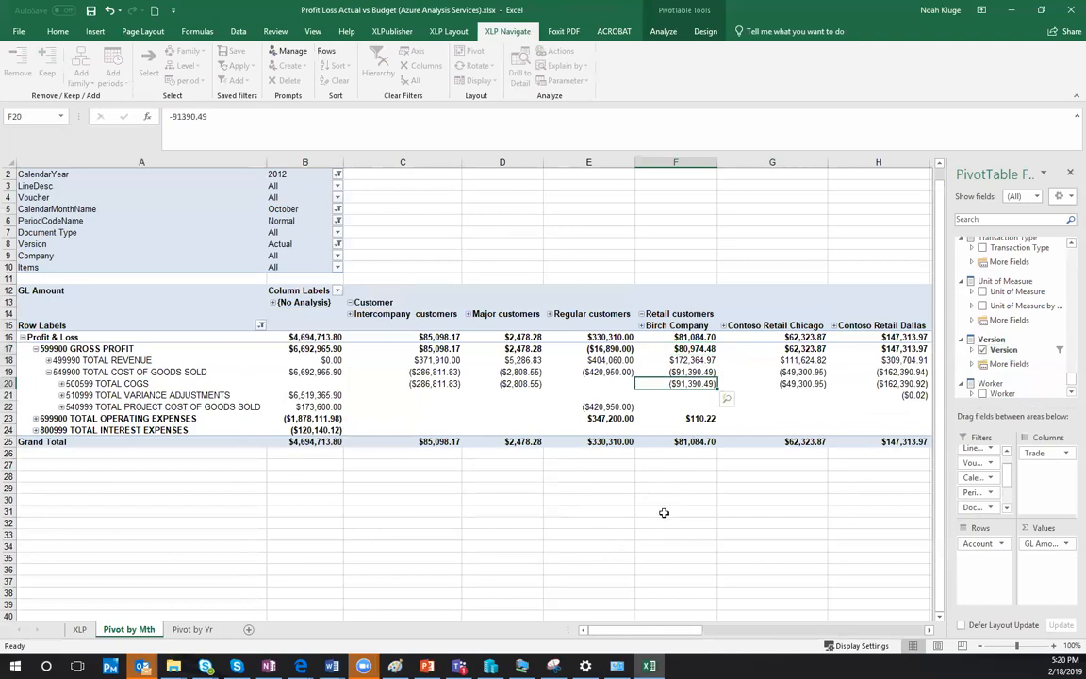
- Filter the customer columns to keep only Birch Company
{"action": "right_click", "coordinate": [683, 325]}
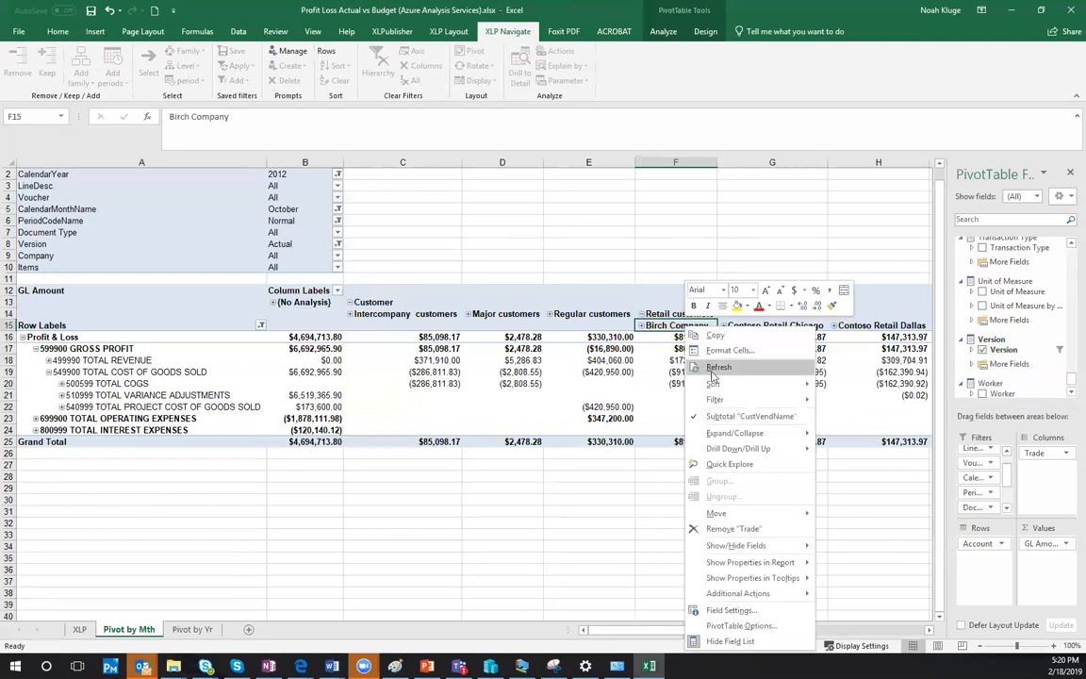
{"action": "mouse_move", "coordinate": [722, 400]}
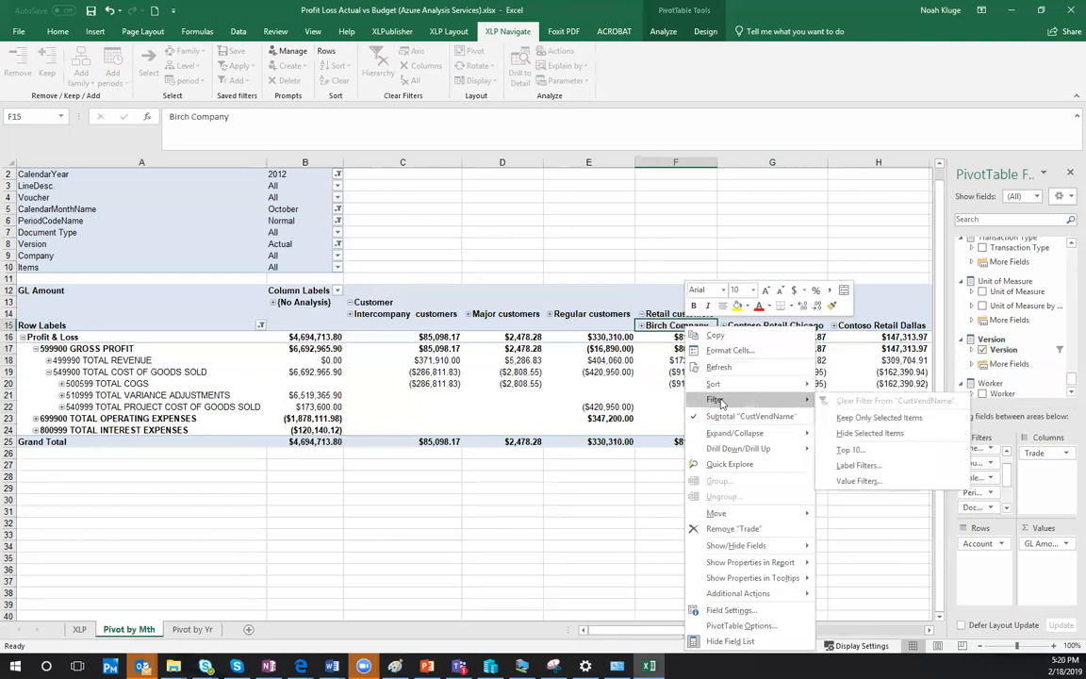
{"action": "left_click", "coordinate": [858, 417]}
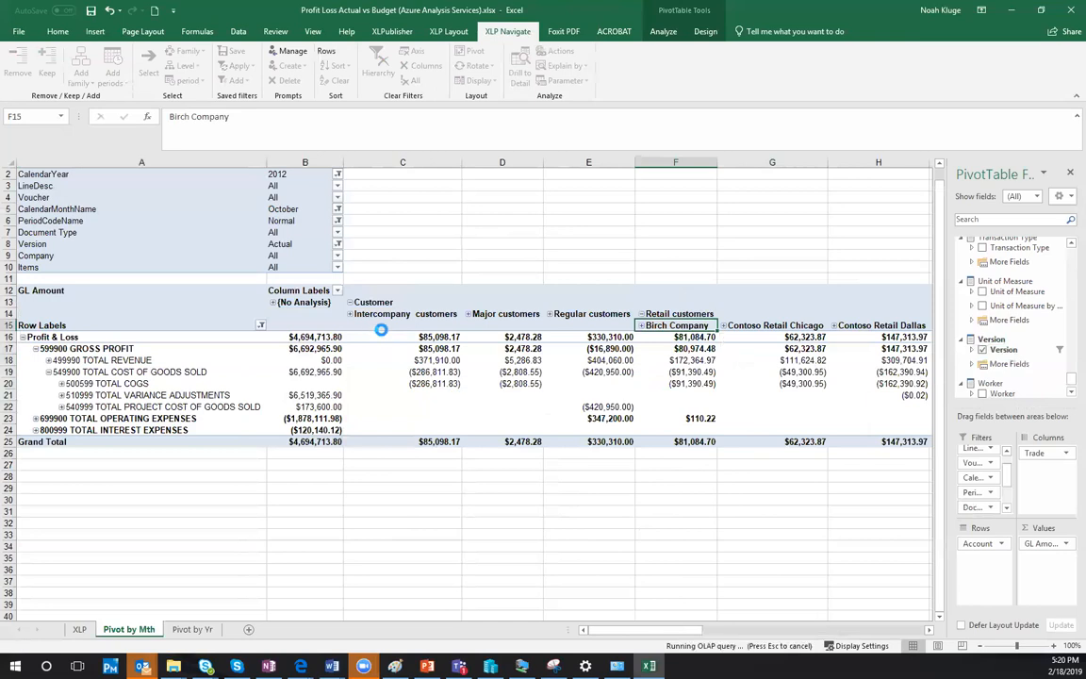
- Move Trade to the report filters, keeping Birch Company selected, and place Items in the columns
{"action": "left_click", "coordinate": [278, 337]}
{"action": "left_click_drag", "start_coordinate": [1041, 457], "coordinate": [1006, 480]}
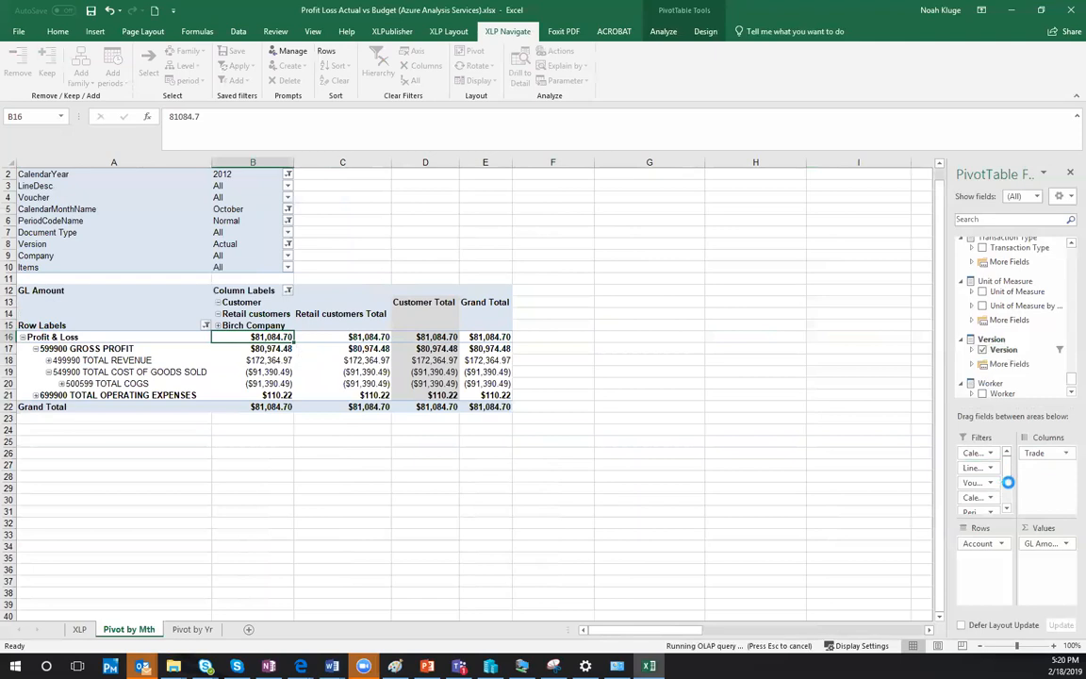
{"action": "left_click_drag", "start_coordinate": [1008, 486], "coordinate": [1037, 476]}
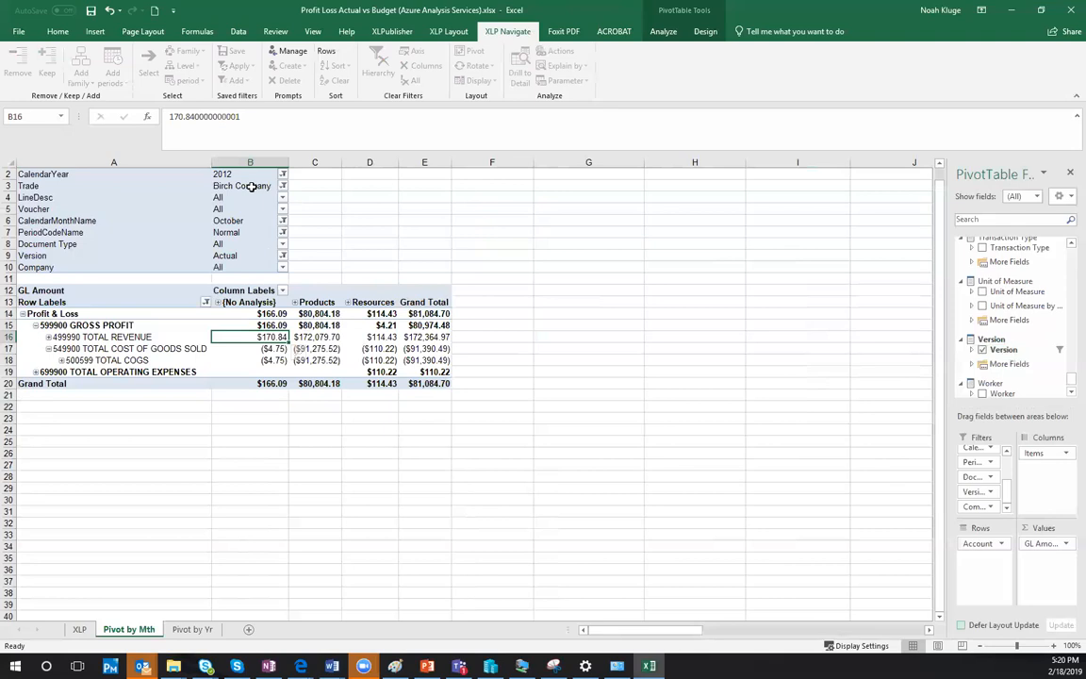
- Expand the Products, Inventory and Car Audio Products columns down to the D0005 Car Audio System item
{"action": "left_click", "coordinate": [297, 301]}
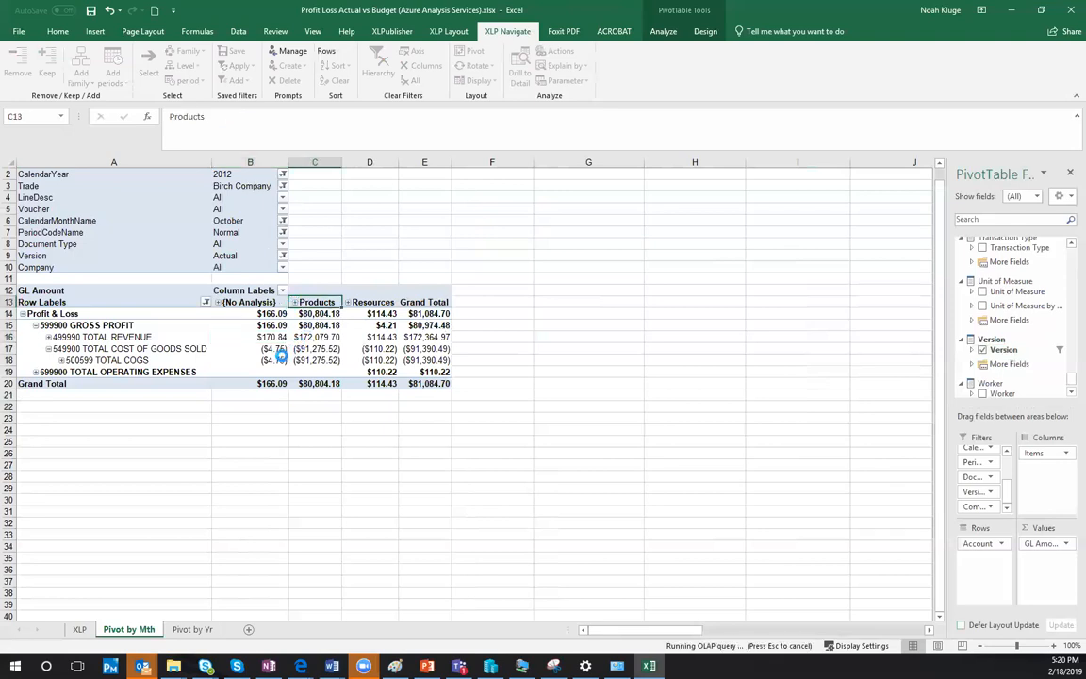
{"action": "left_click", "coordinate": [297, 316]}
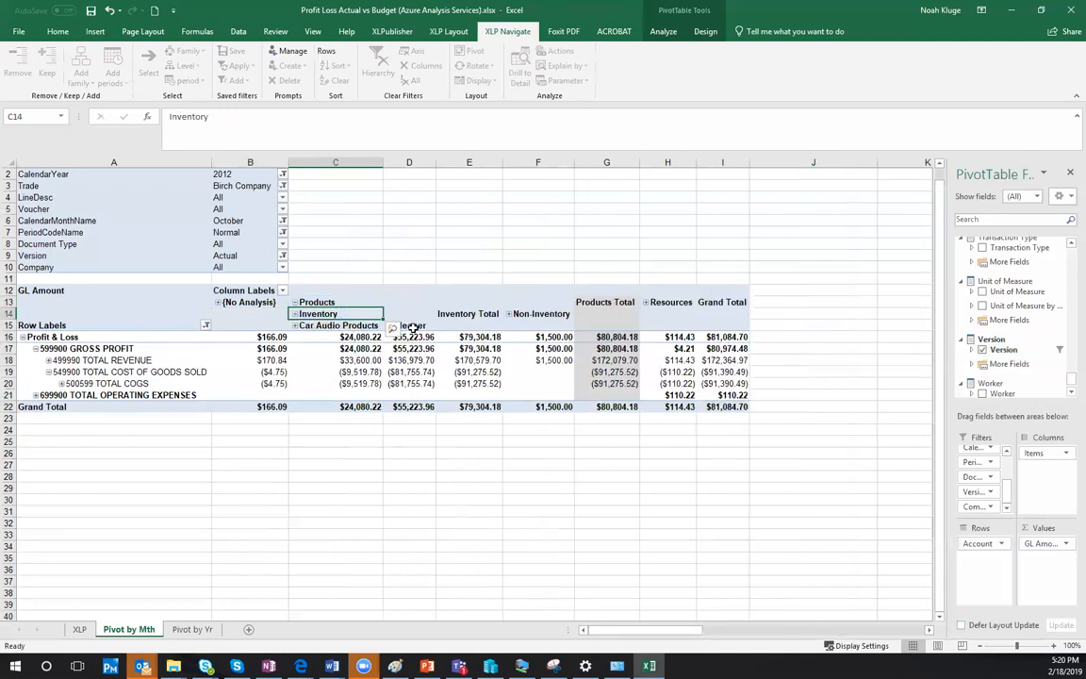
{"action": "left_click", "coordinate": [297, 325]}
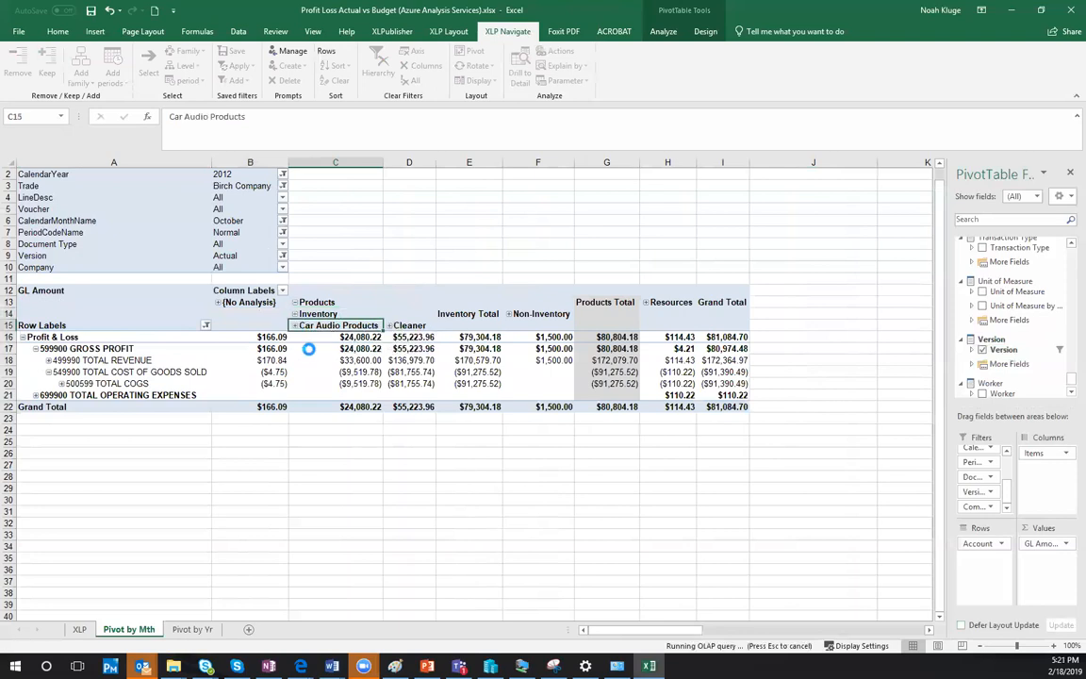
{"action": "left_click", "coordinate": [330, 336]}
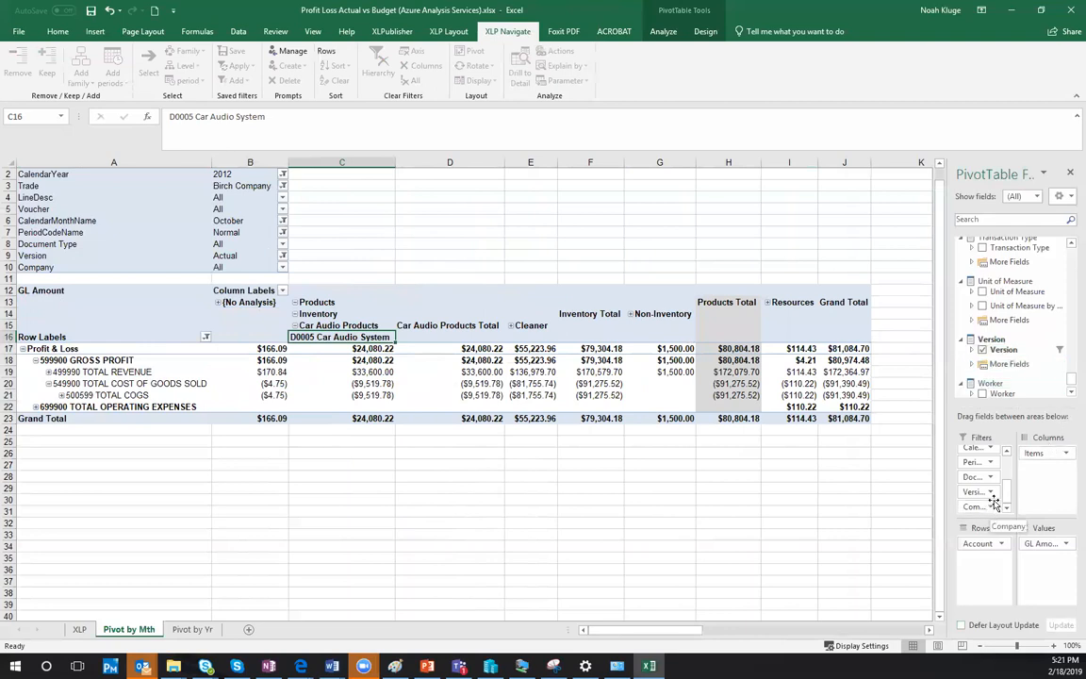
- Add LineDesc and Voucher below Account in the pivot rows to break the amounts down by sales order and voucher
{"action": "scroll", "coordinate": [1007, 492], "scroll_direction": "up", "scroll_amount": 2}
{"action": "left_click_drag", "start_coordinate": [1010, 489], "coordinate": [977, 566]}
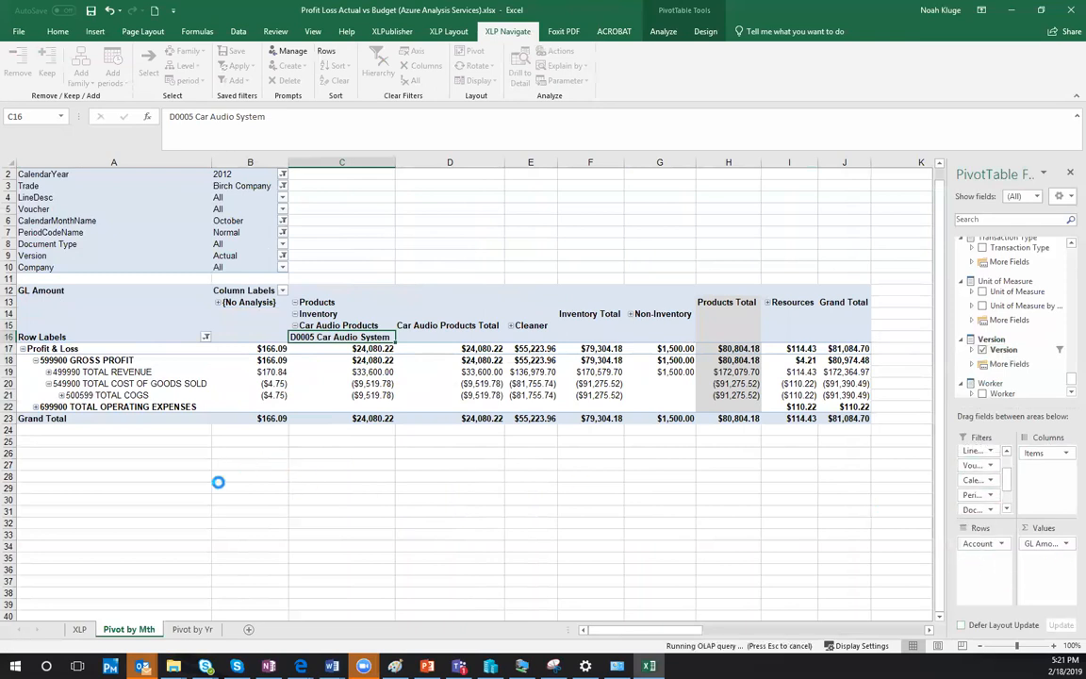
{"action": "left_click_drag", "start_coordinate": [146, 394], "coordinate": [140, 408]}
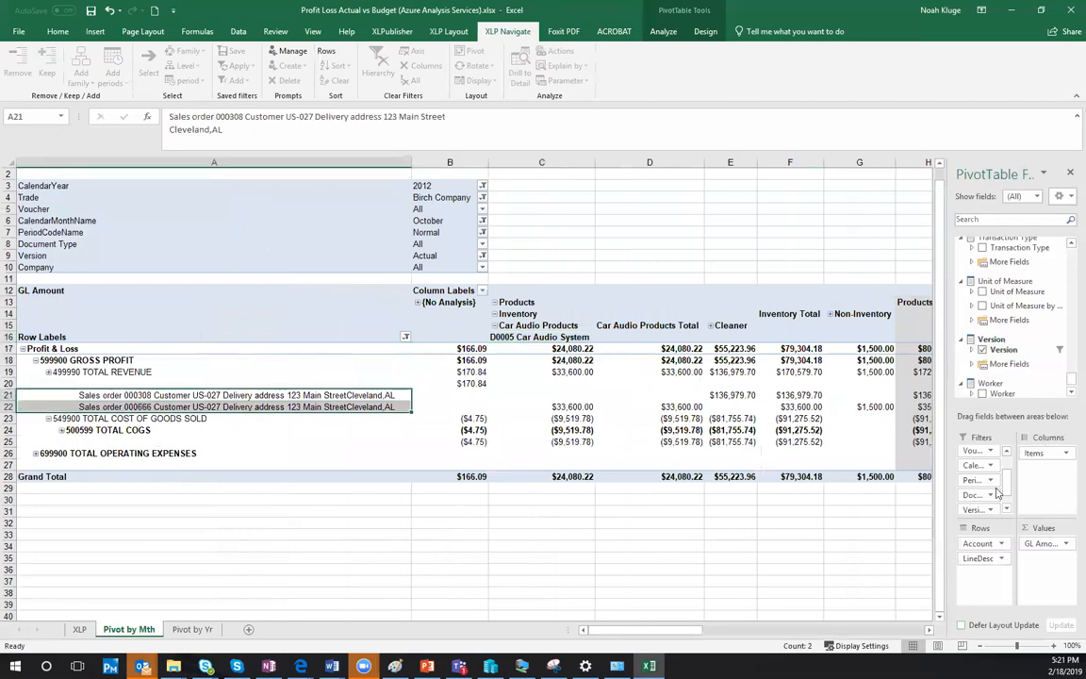
{"action": "left_click_drag", "start_coordinate": [974, 450], "coordinate": [886, 516]}
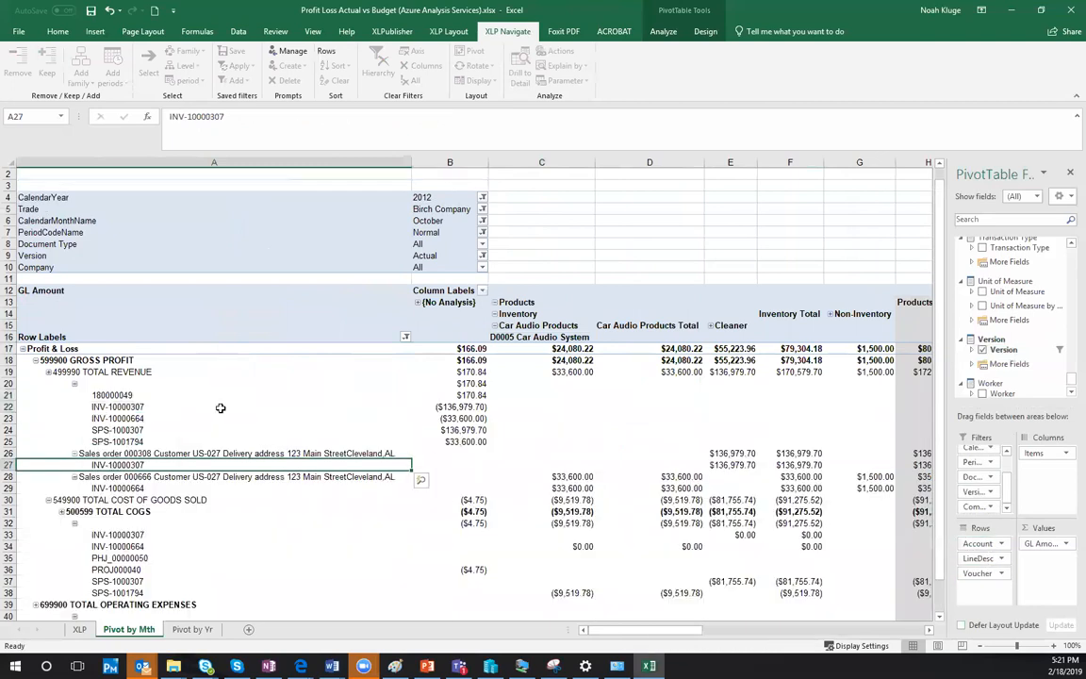
- Examine the invoice and packing slip vouchers under Total Revenue, Total COGS and Total Operating Expenses
{"action": "left_click", "coordinate": [122, 418]}
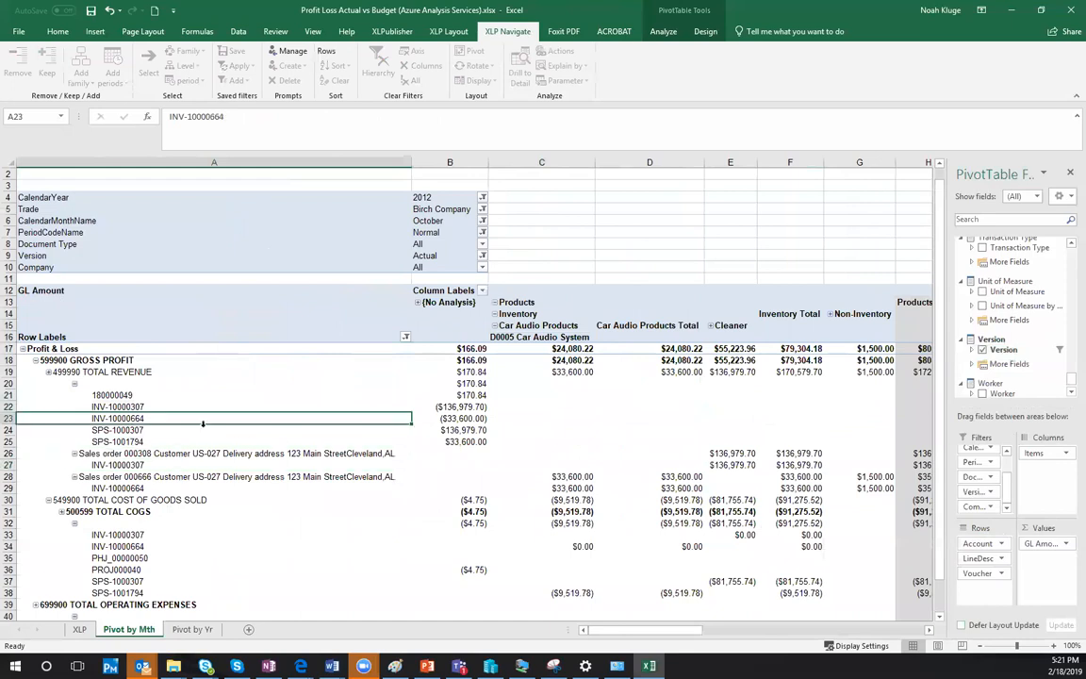
{"action": "left_click", "coordinate": [153, 430]}
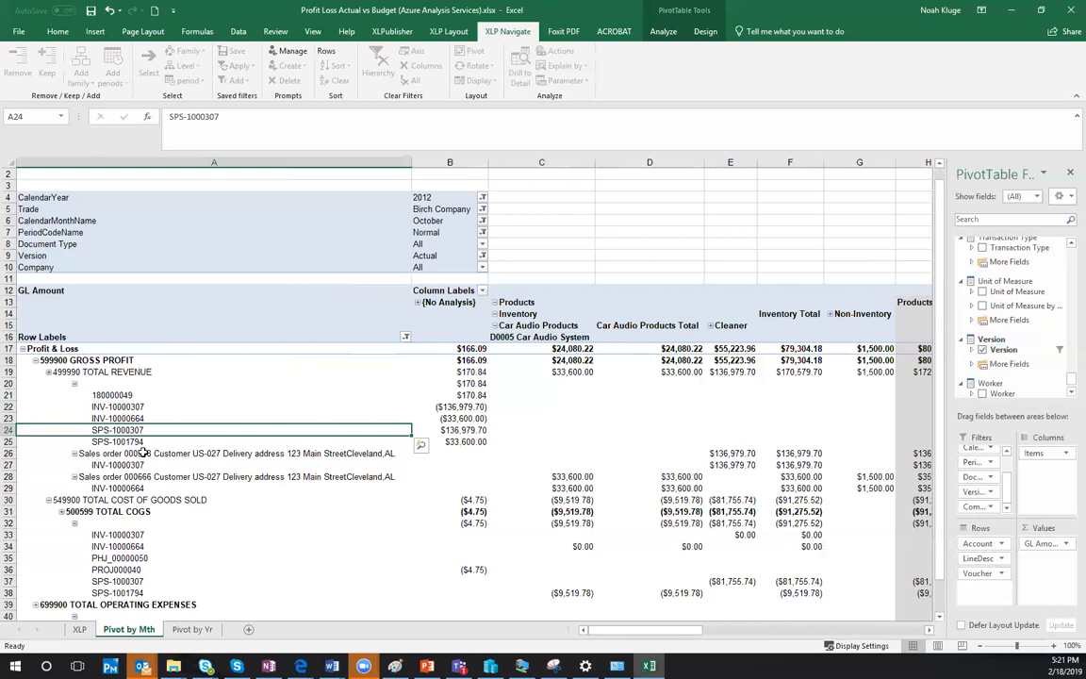
{"action": "left_click", "coordinate": [127, 393]}
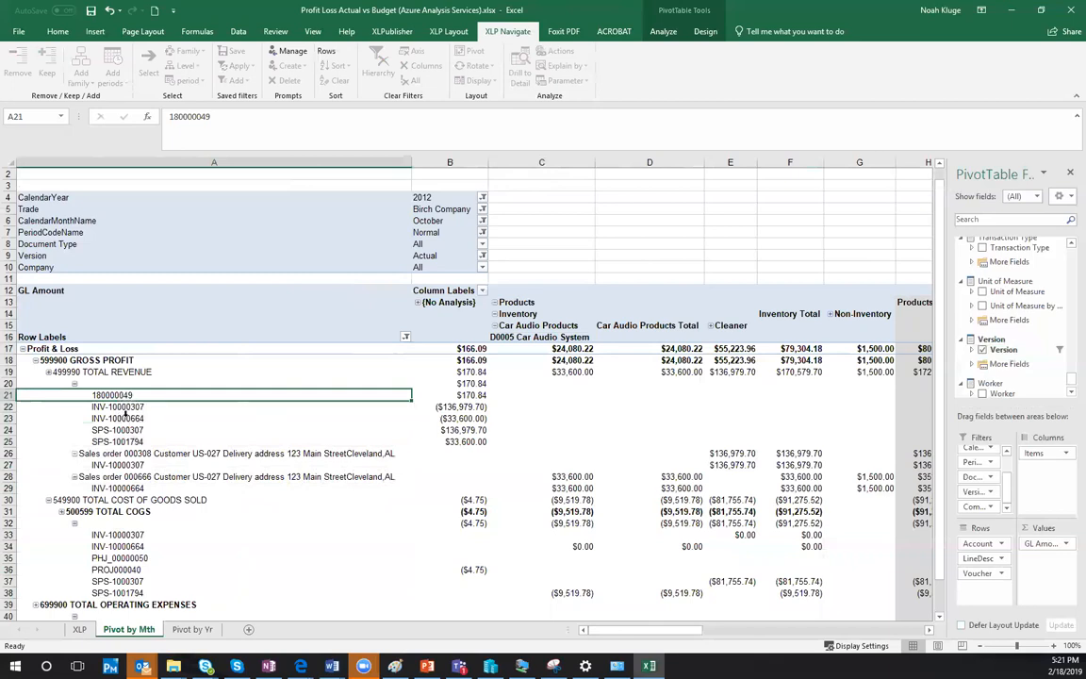
{"action": "scroll", "coordinate": [126, 413], "scroll_direction": "down", "scroll_amount": 2}
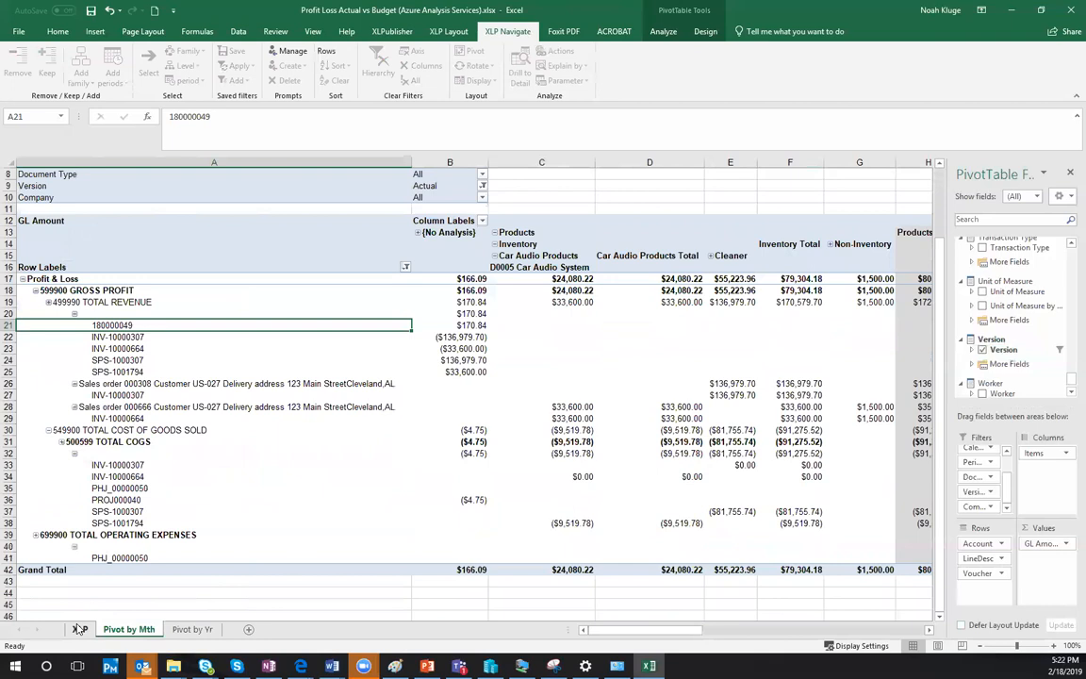
- View the monthly Profit & Loss Actual vs Budget report on the XLP sheet, then return to Pivot by Mth
{"action": "left_click", "coordinate": [80, 629]}
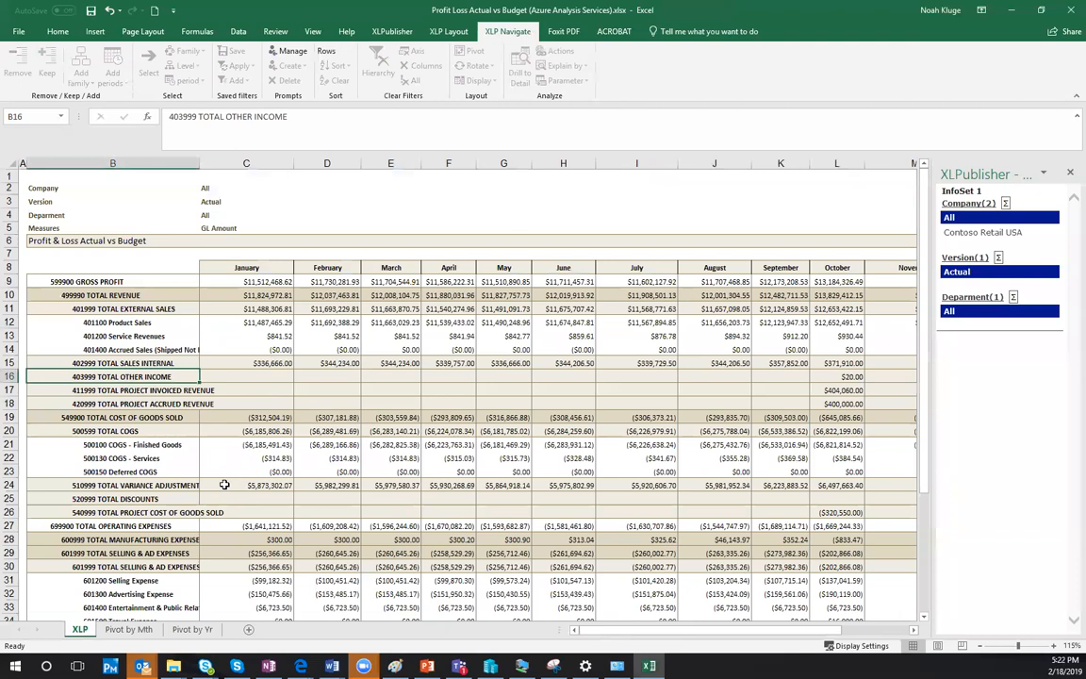
{"action": "left_click", "coordinate": [128, 629]}
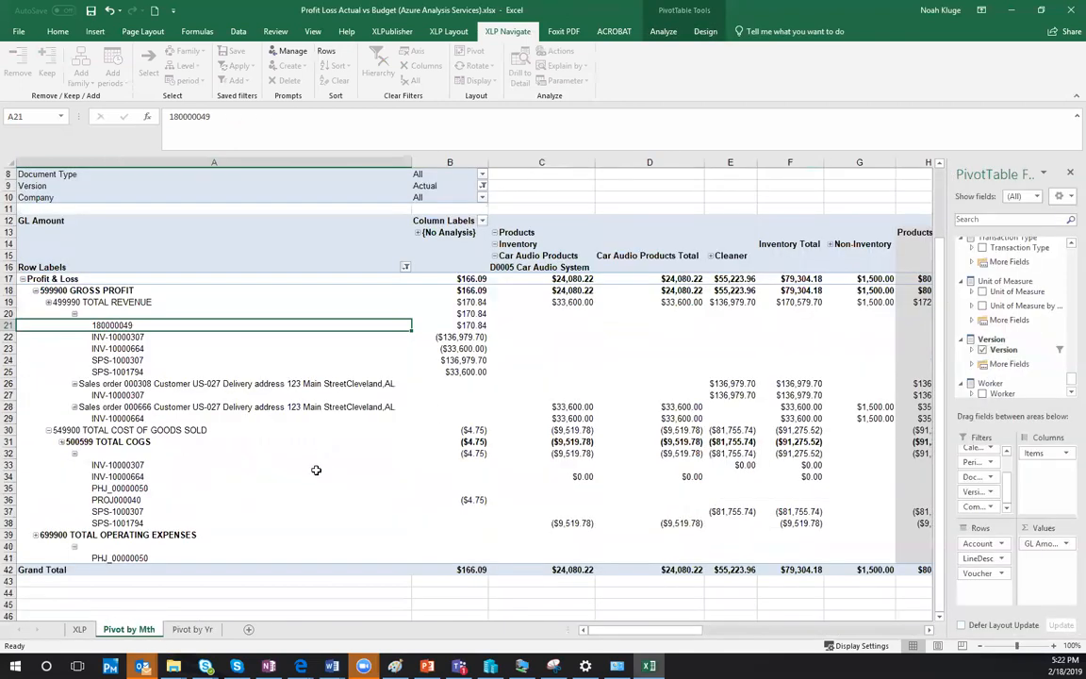